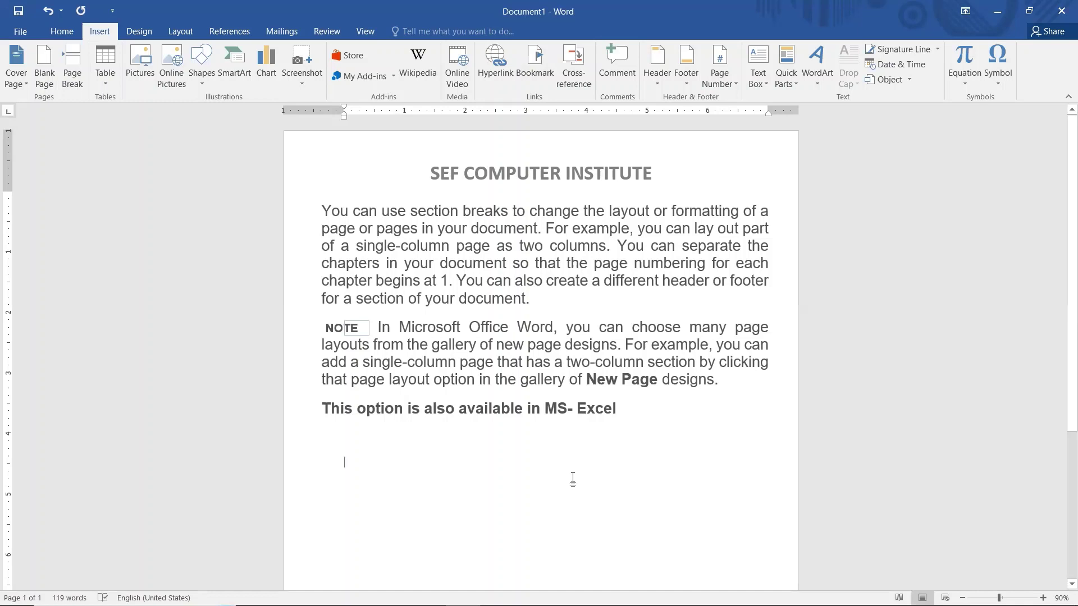
- Place the insertion point in the bold 'MS- Excel' line below the NOTE paragraph
left_click(566, 416)
- Select 'MS- Excel' and hyperlink it to the Desktop file Ms- Excel.docx
left_click(620, 410)
key("ctrl+shift+Left")
key("ctrl+shift+Left")
key("ctrl+shift+Left")
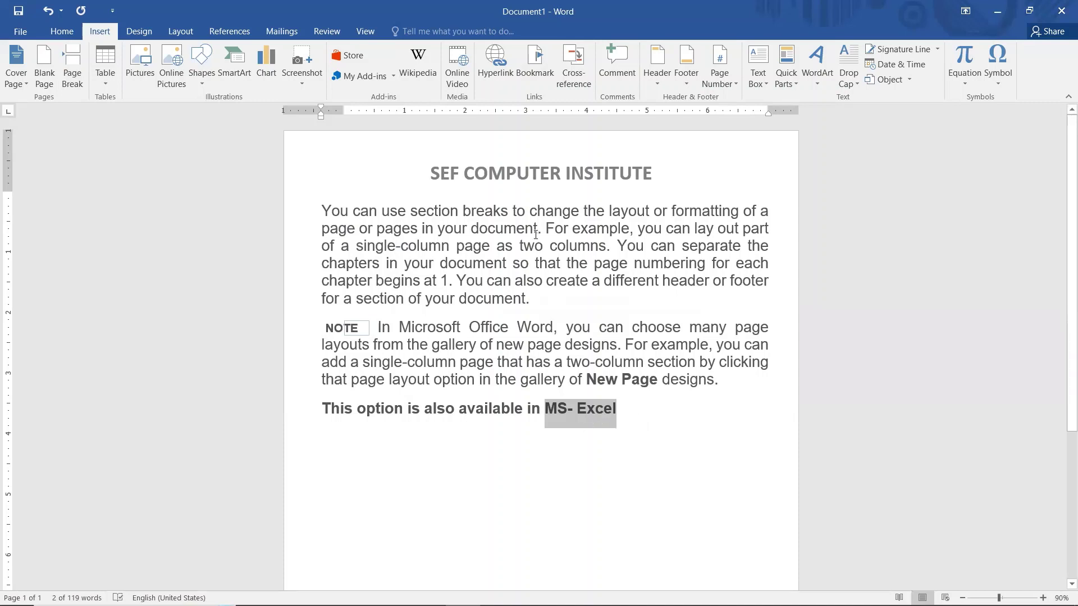
left_click(496, 62)
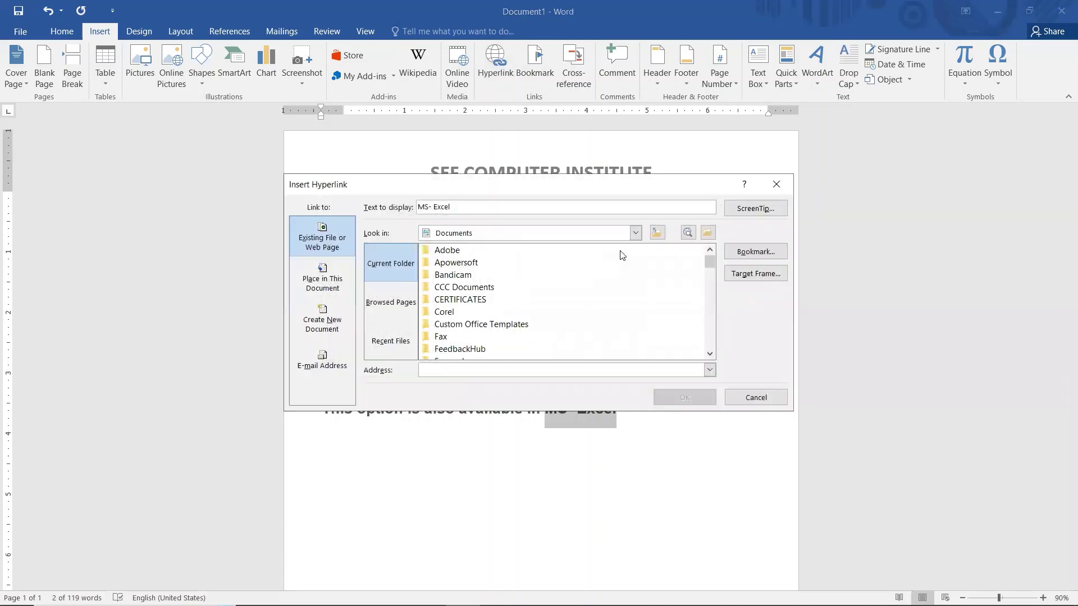
left_click(636, 234)
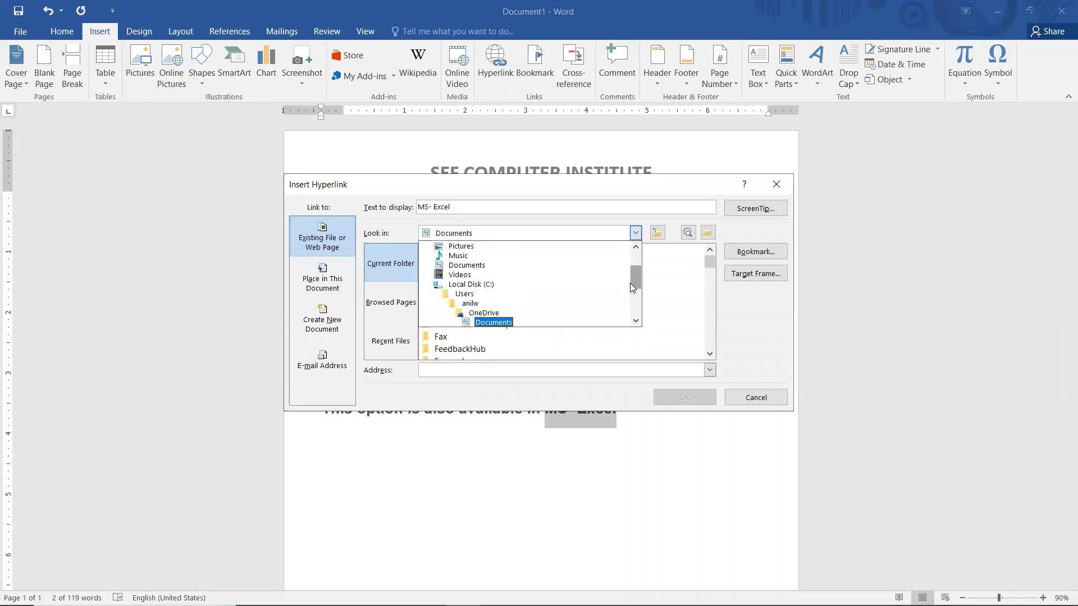
left_click_drag(633, 280, 636, 257)
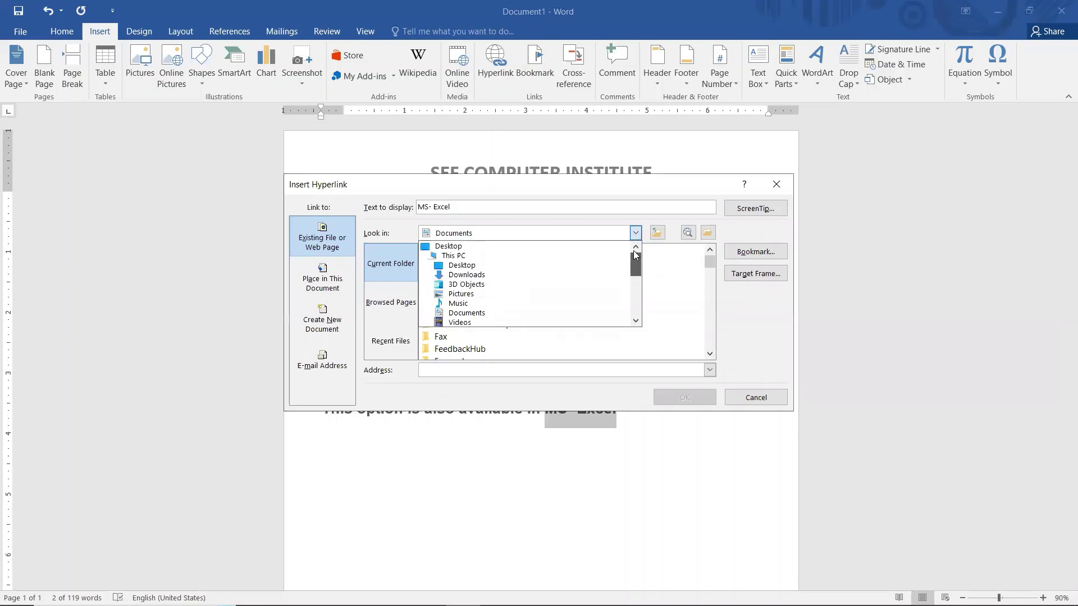
left_click(448, 246)
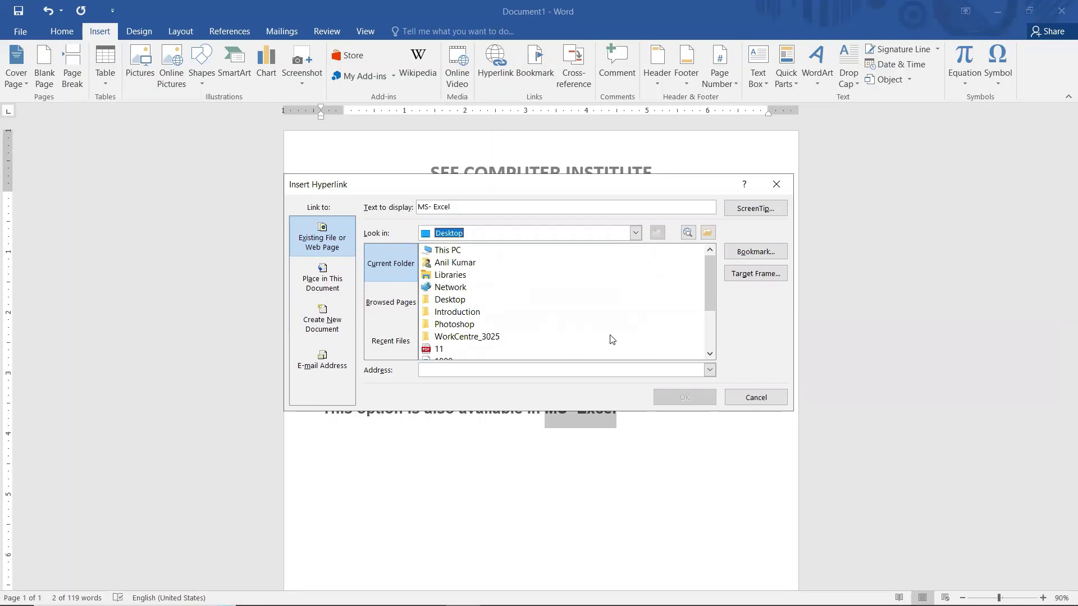
left_click_drag(711, 284, 715, 320)
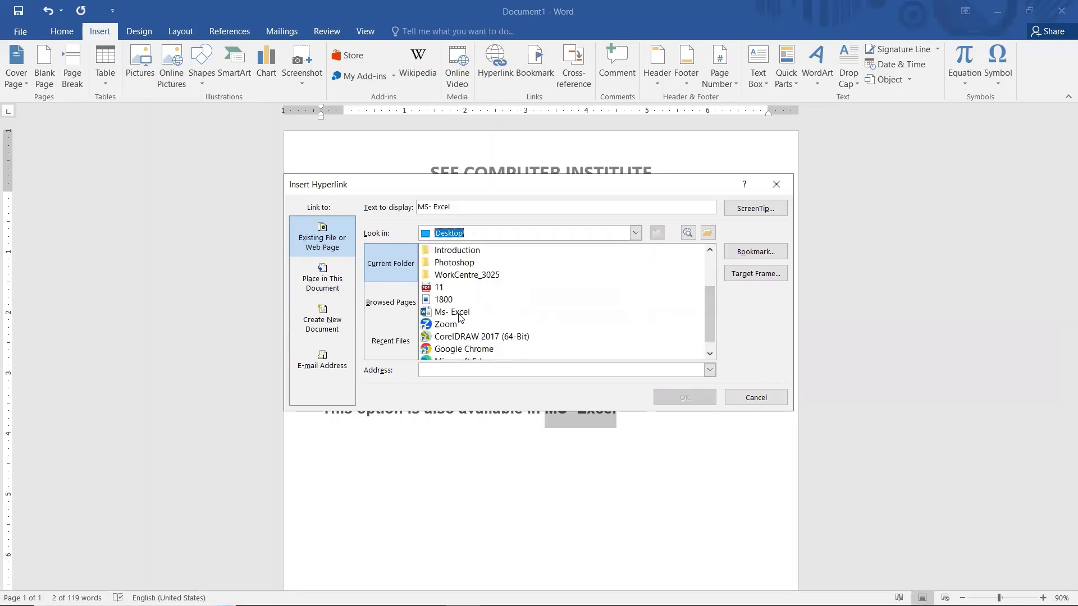
left_click(459, 317)
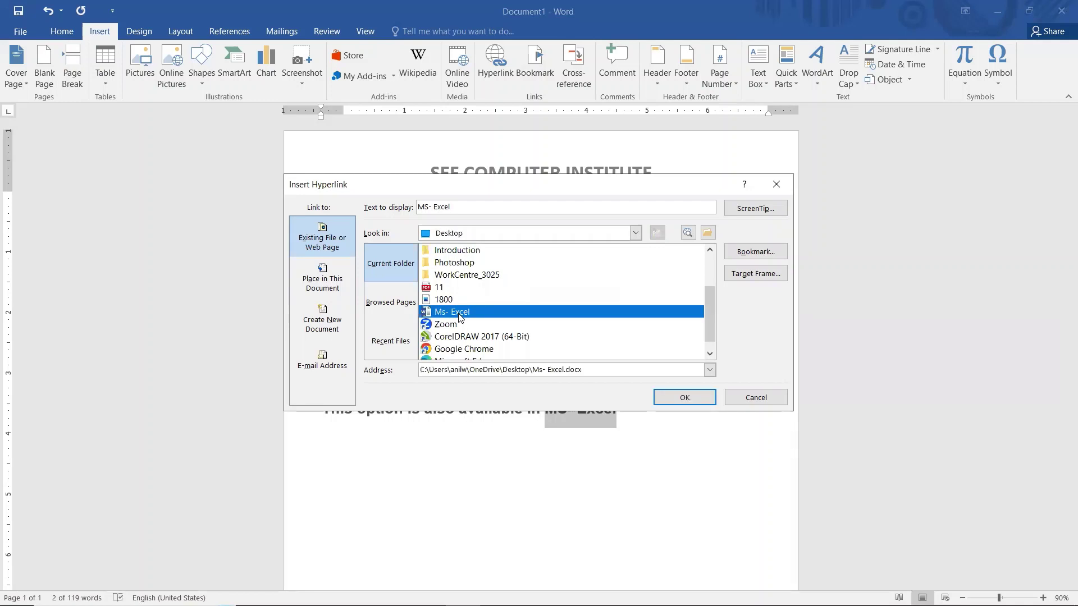
left_click(671, 398)
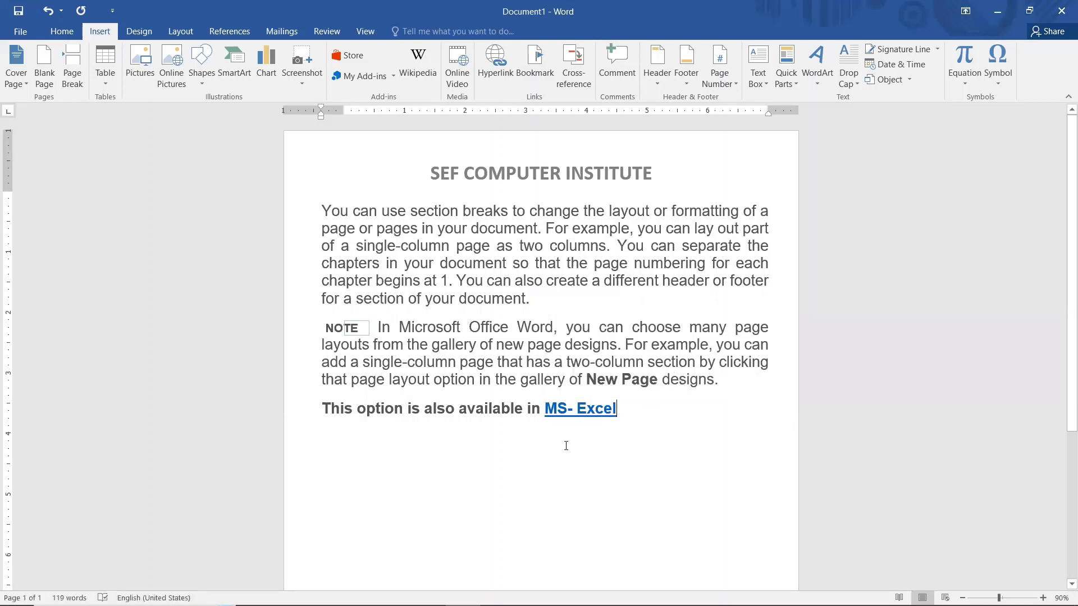
left_click(584, 412, "ctrl")
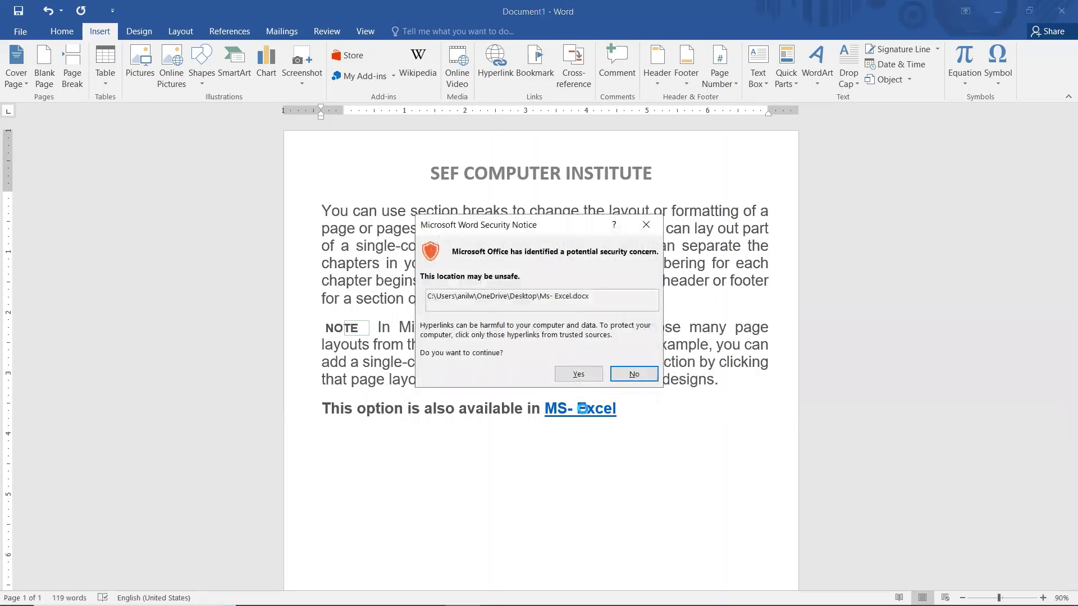
left_click(577, 374)
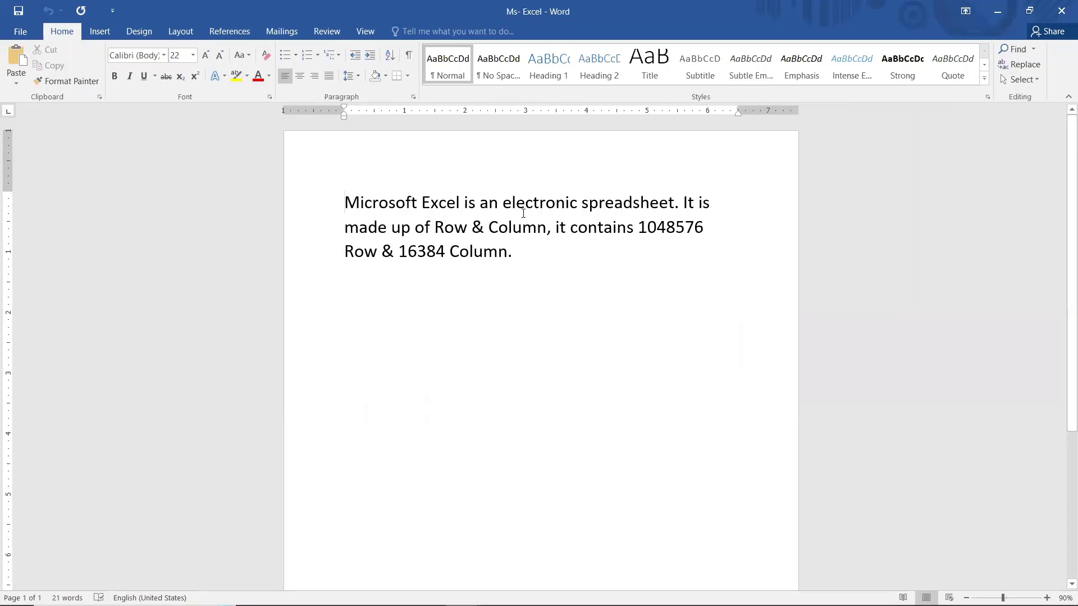
left_click(1061, 10)
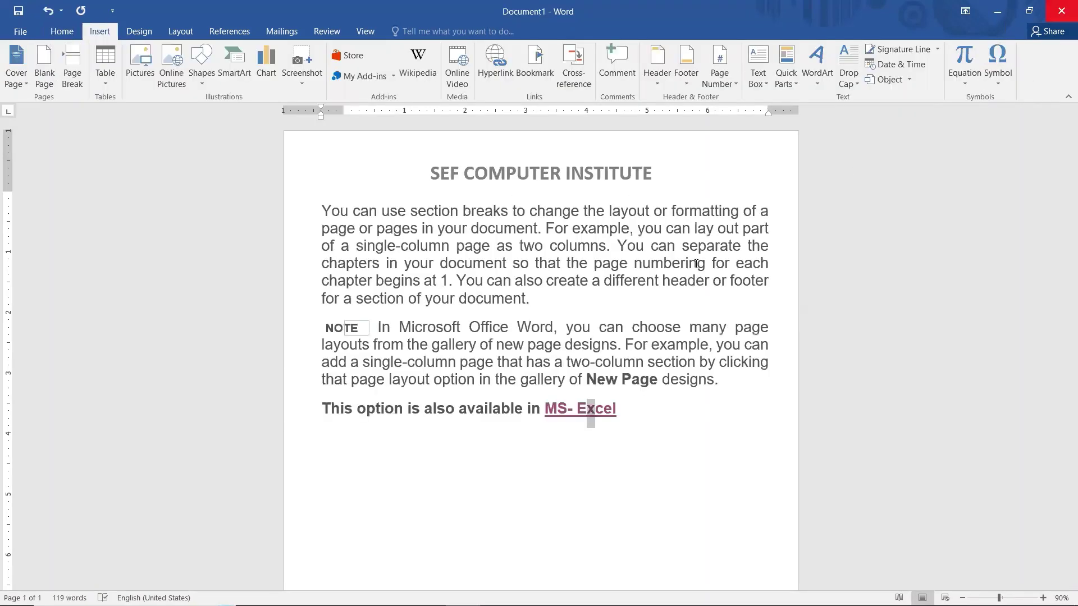
- Select 'document.' and set its hyperlink target to the images file in the Desktop folder
left_click(708, 445)
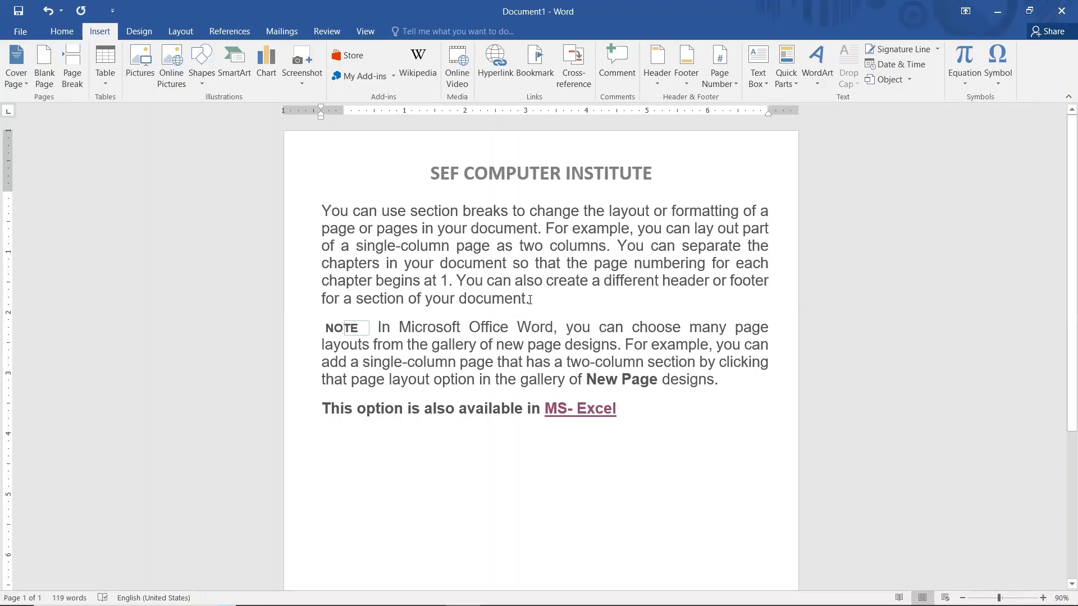
left_click_drag(530, 299, 483, 303)
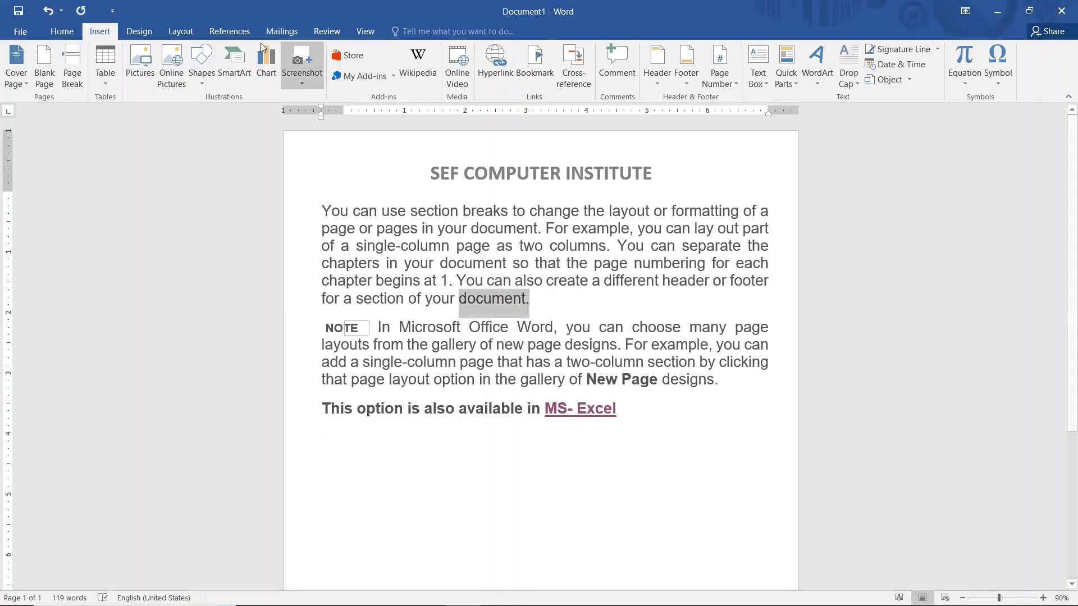
left_click(481, 82)
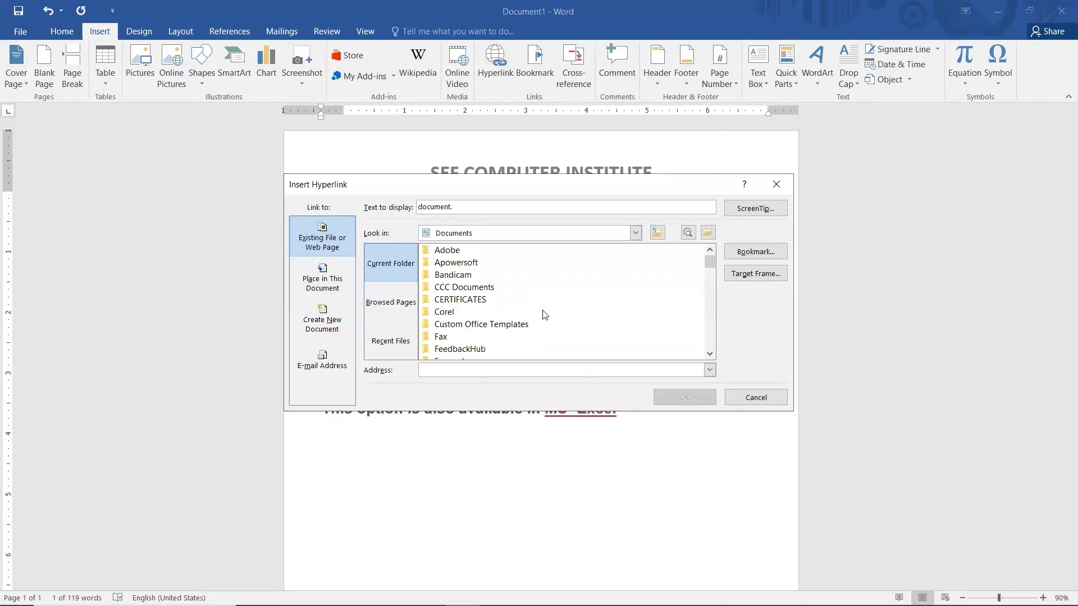
left_click(636, 233)
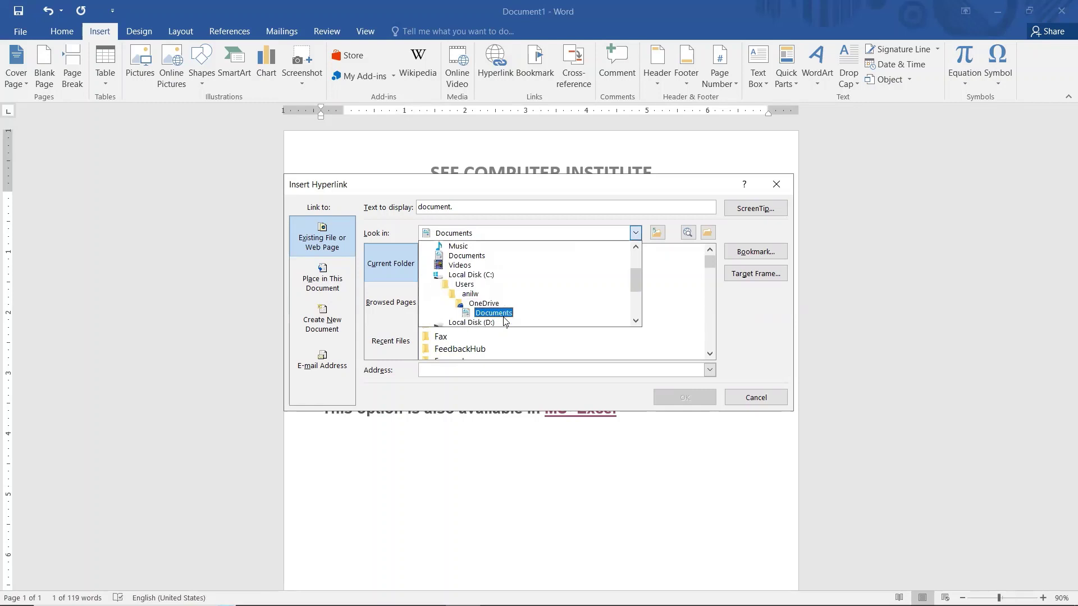
scroll(476, 303, "down", 1)
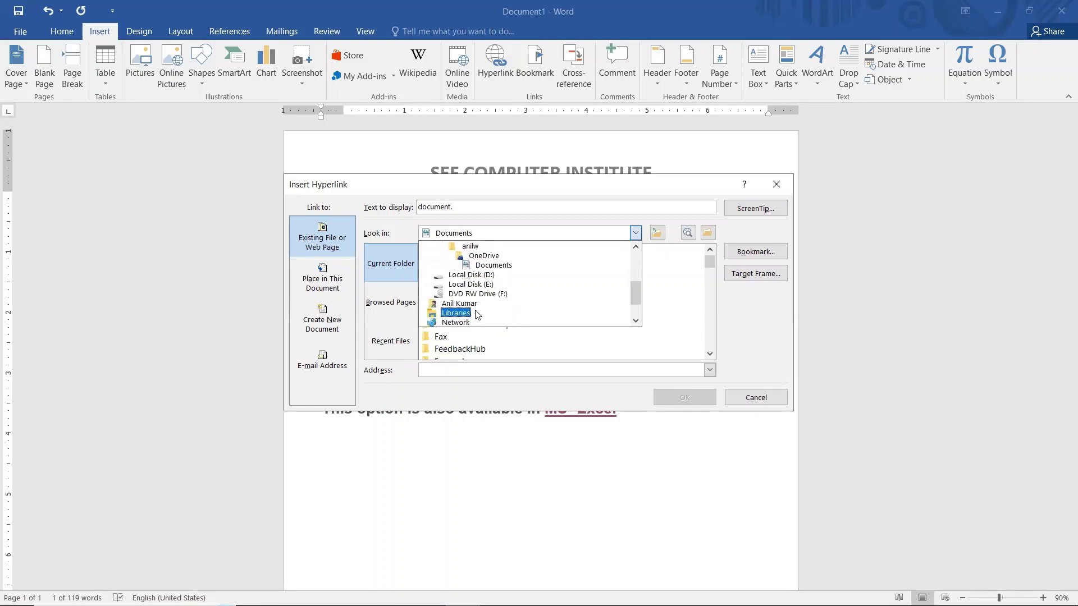
scroll(477, 312, "down", 1)
scroll(478, 314, "down", 1)
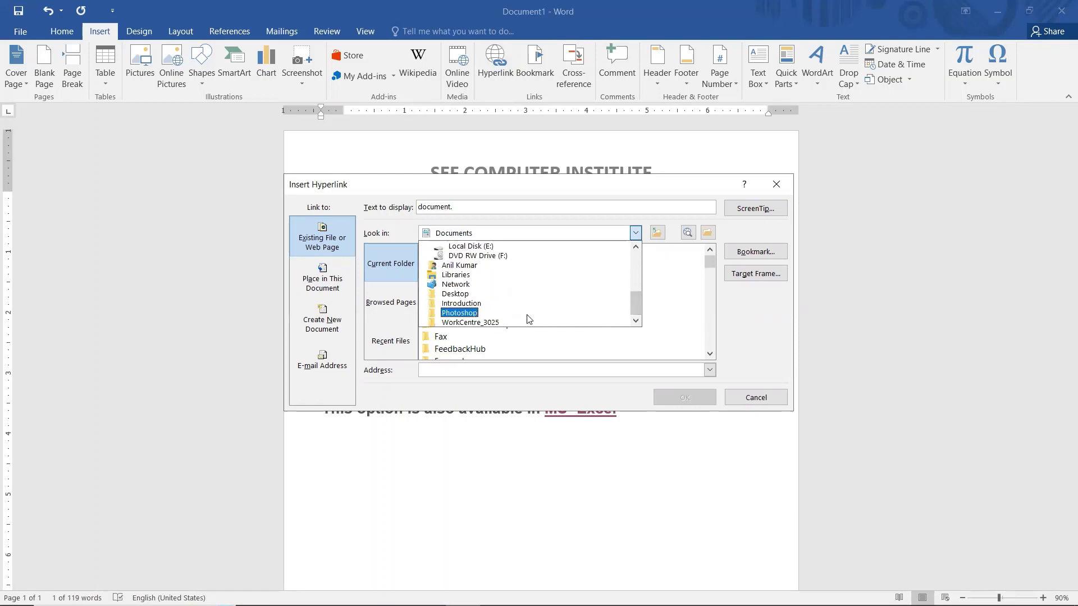
left_click(499, 293)
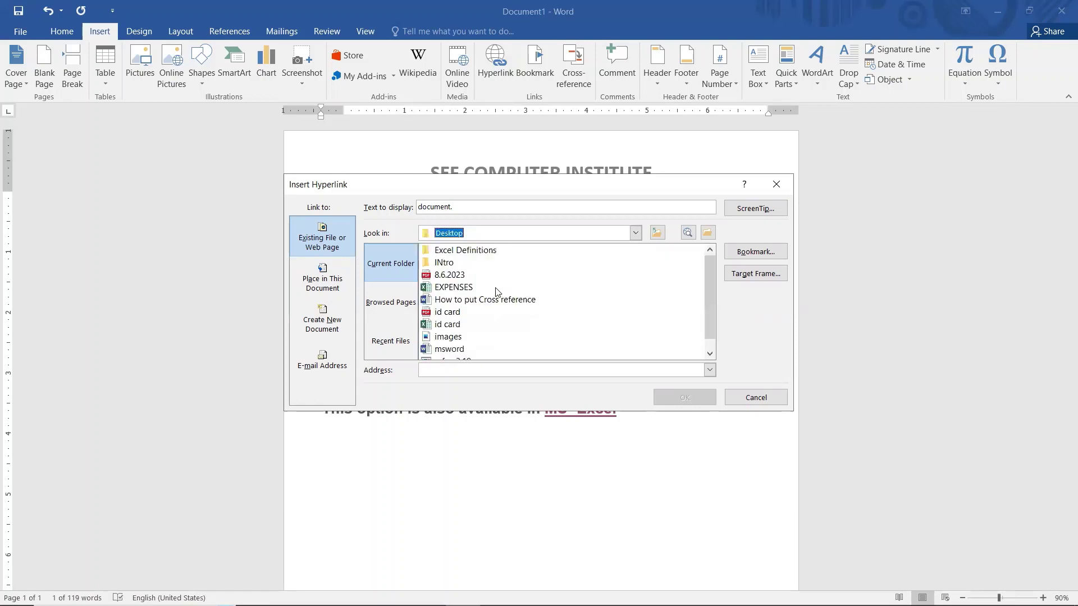
left_click(459, 337)
left_click(675, 397)
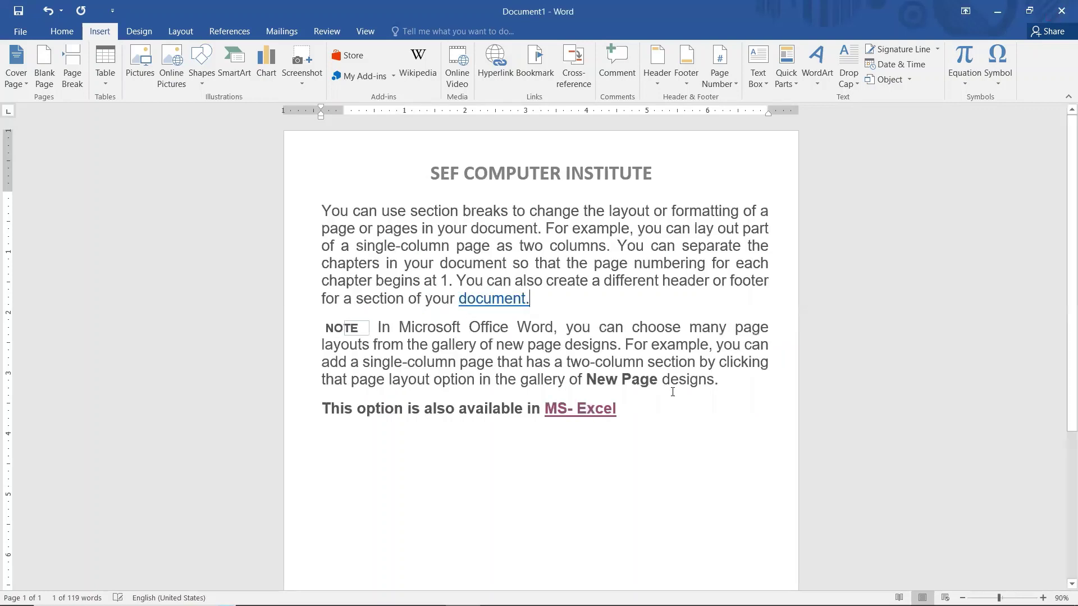
left_click(486, 302, "ctrl")
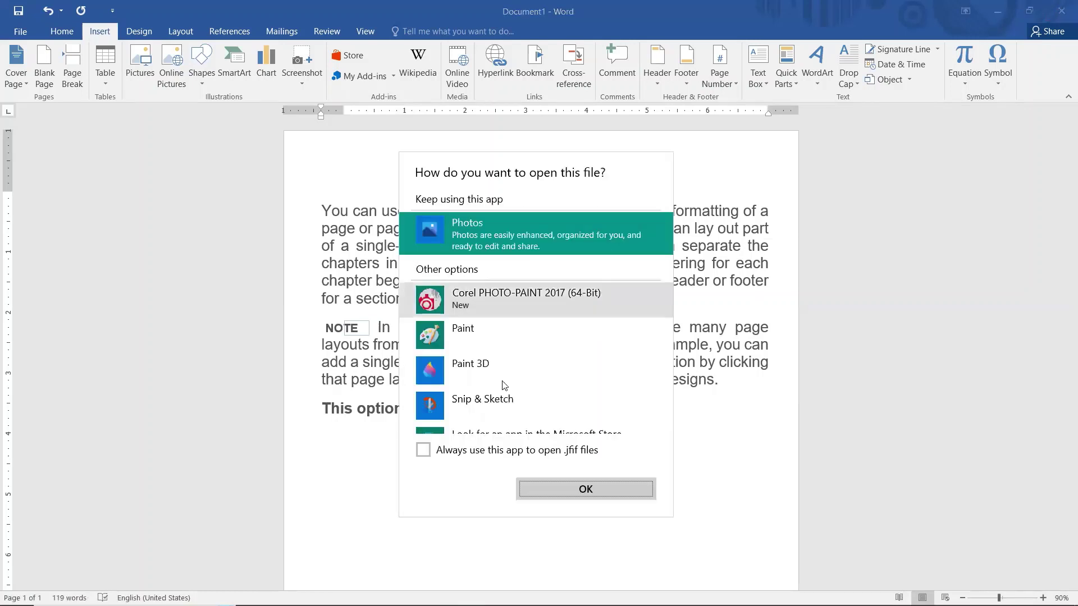
left_click(554, 490)
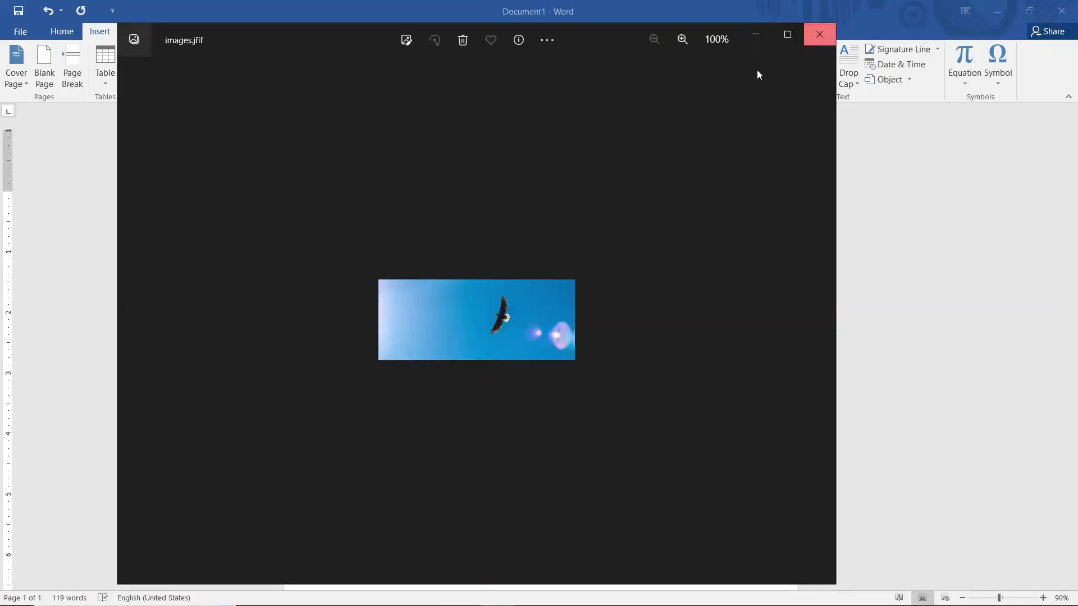
left_click(820, 35)
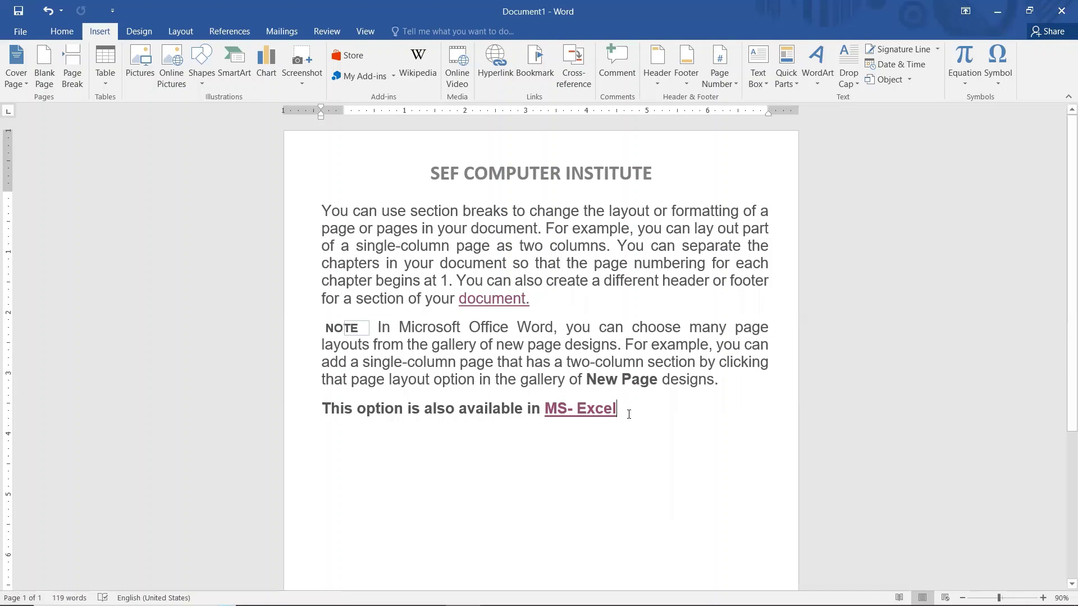
- Duplicate the paragraphs by pasting further copies at the end of the document
left_click_drag(627, 414, 276, 212)
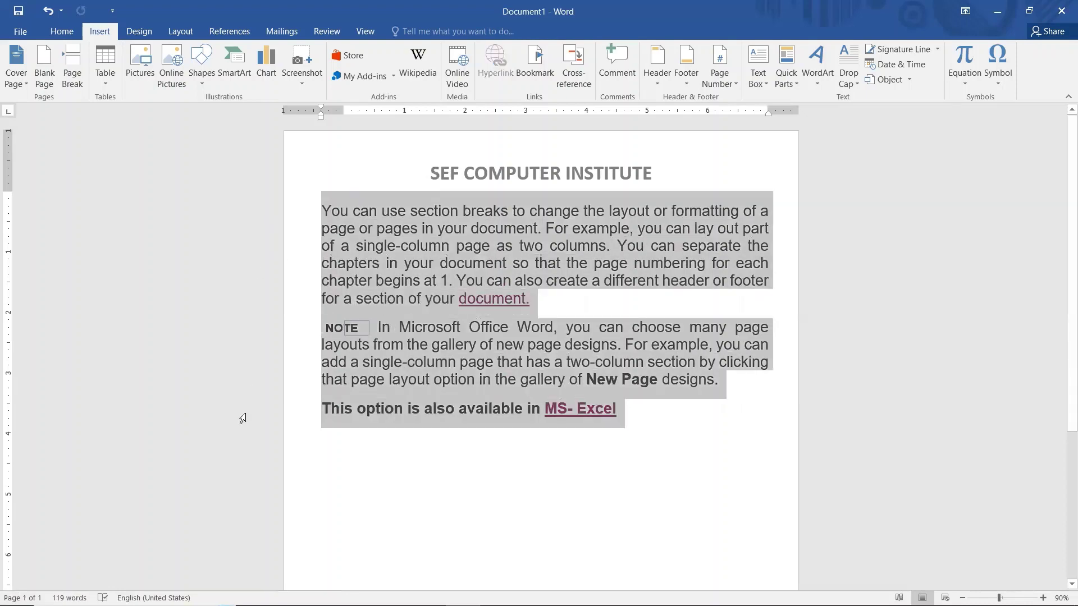
key("ctrl+v")
key("ctrl+v")
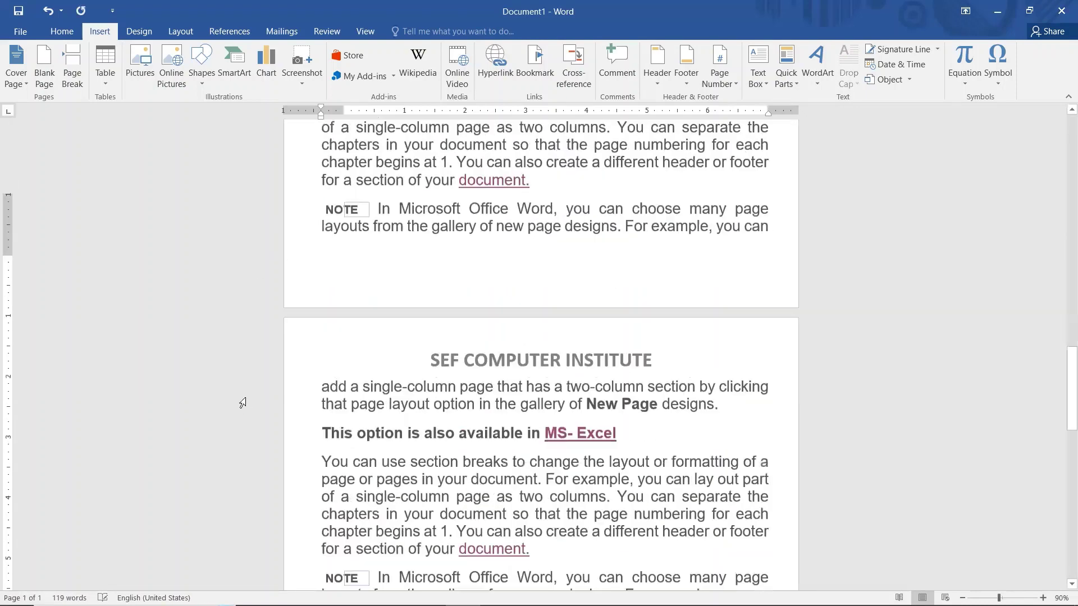
key("ctrl+a")
key("ctrl+c")
key("ctrl+End")
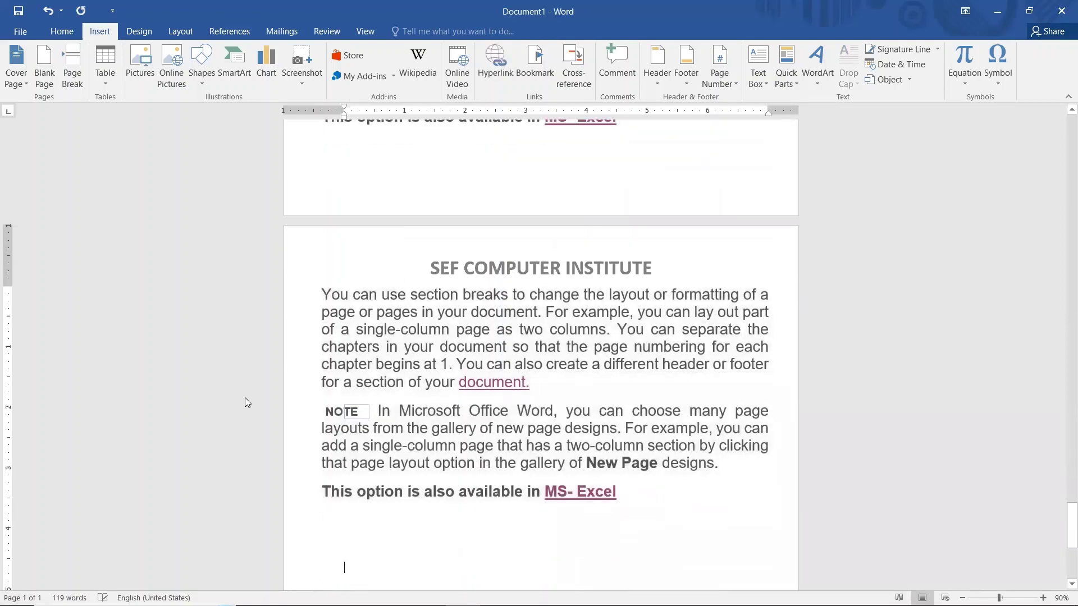
key("ctrl+v")
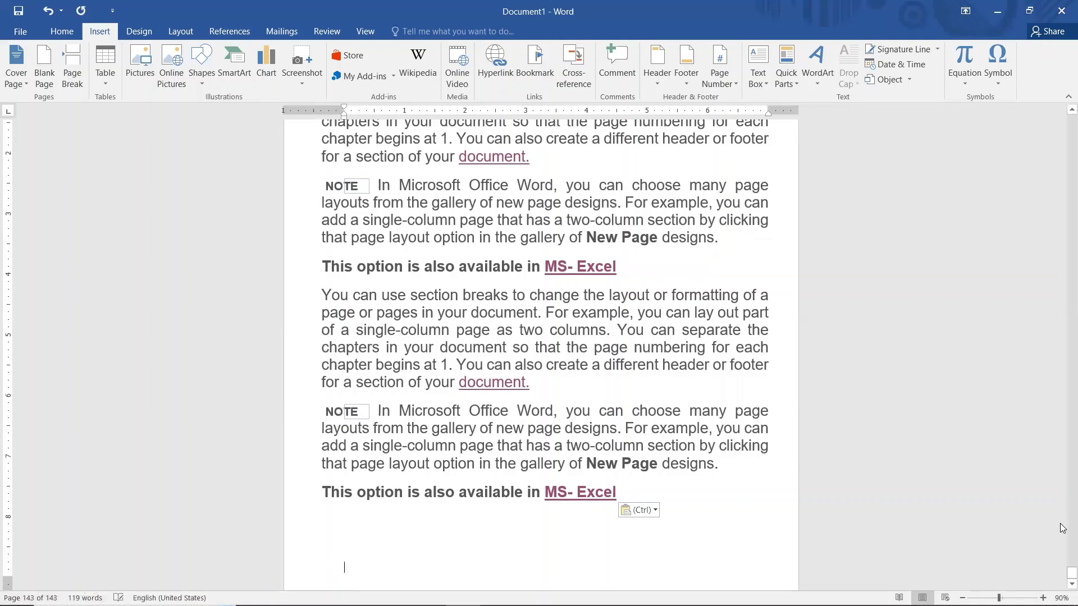
- Scroll down to a later NOTE paragraph and select 'gallery of New Page designs.'
left_click_drag(1070, 575, 1063, 173)
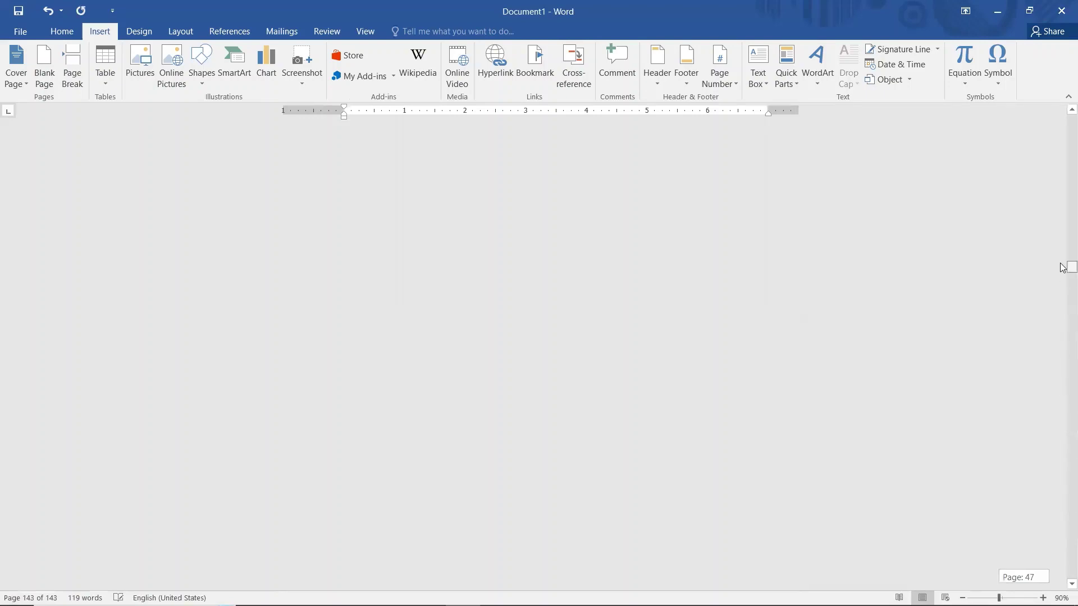
scroll(668, 265, "up", 5)
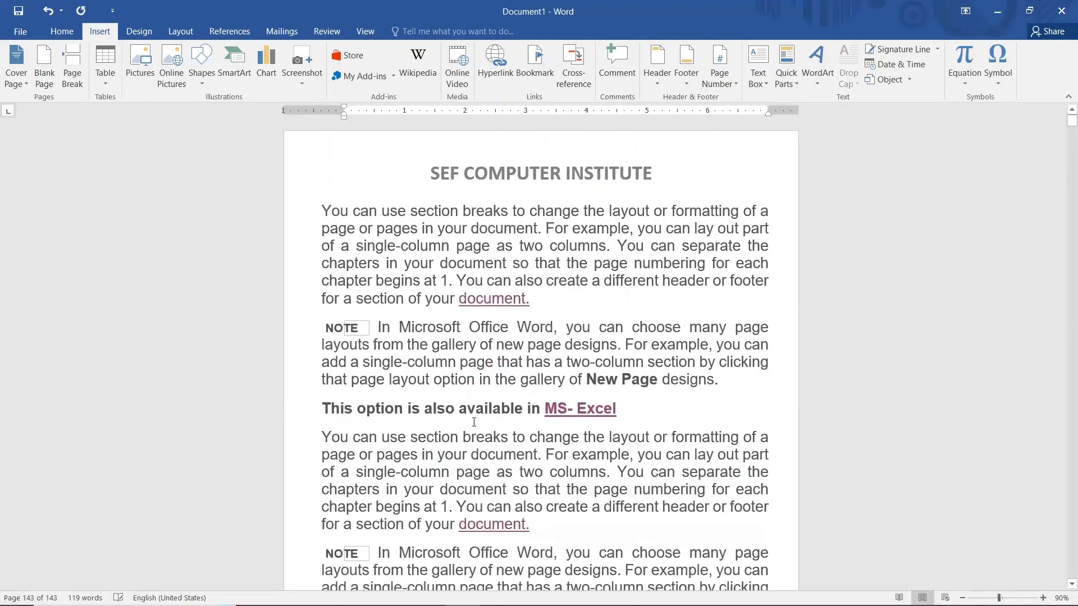
scroll(474, 422, "down", 1)
scroll(574, 362, "down", 5)
scroll(575, 363, "down", 8)
scroll(1030, 155, "down", 5)
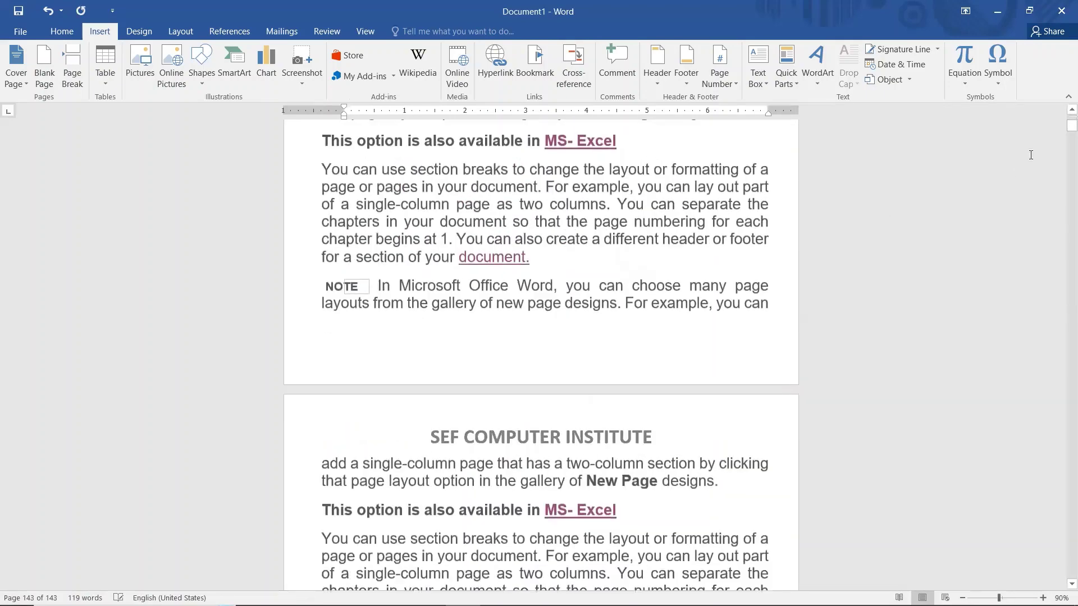
left_click_drag(1072, 127, 1072, 236)
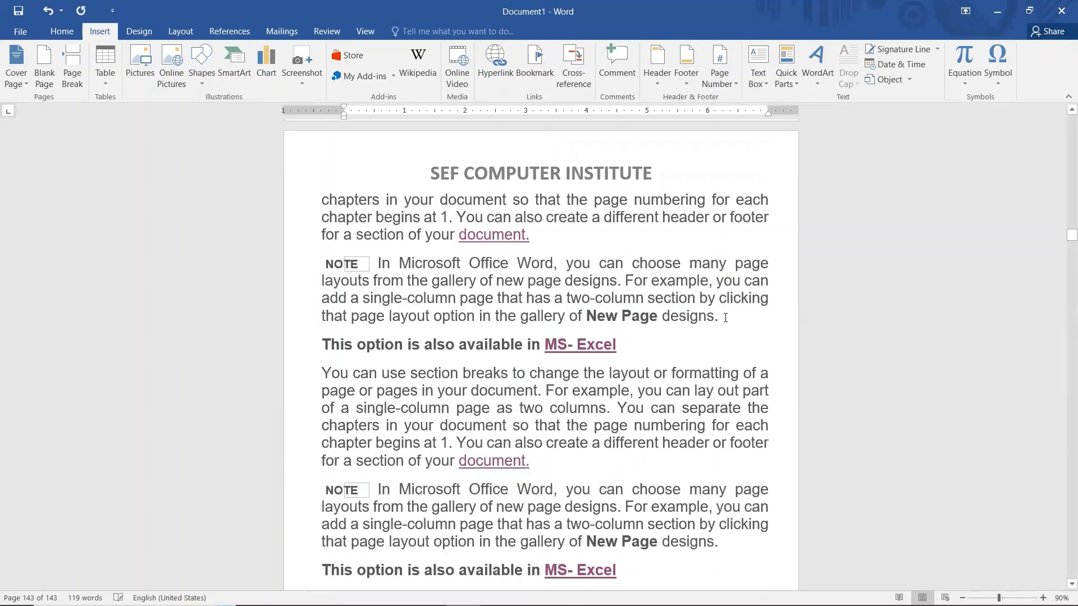
left_click_drag(719, 318, 532, 326)
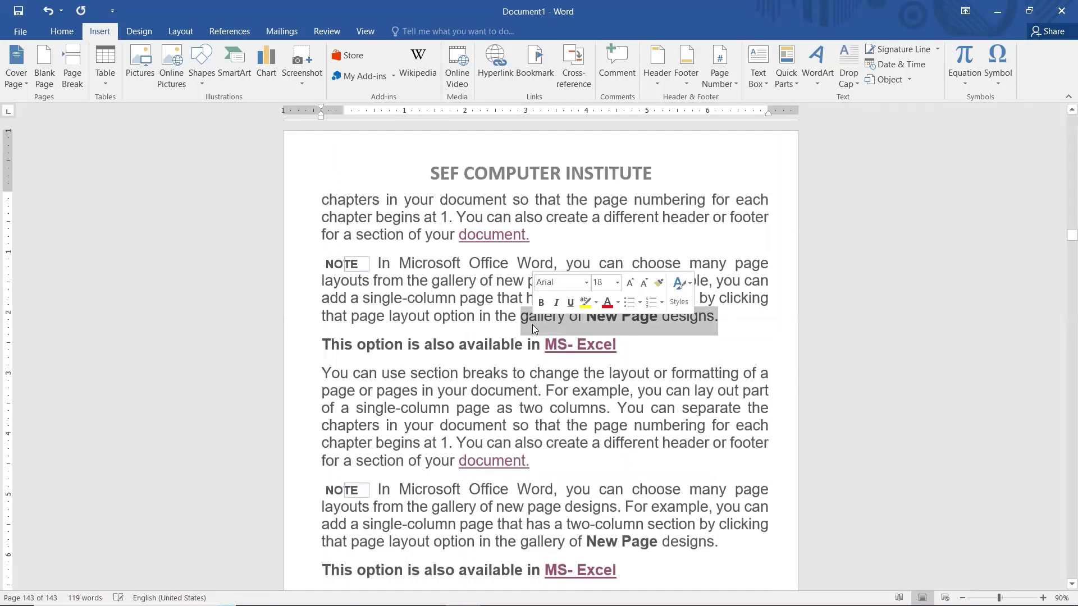
- Add a bookmark named Aman1 to the selected phrase 'gallery of New Page designs.'
left_click(542, 75)
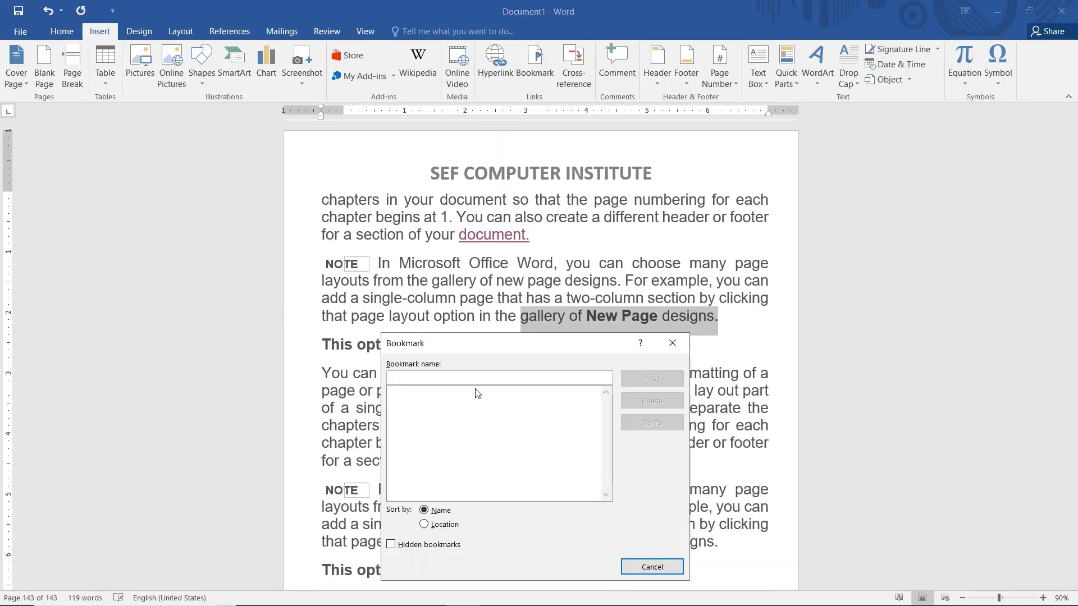
type("Di")
key("BackSpace")
type("1")
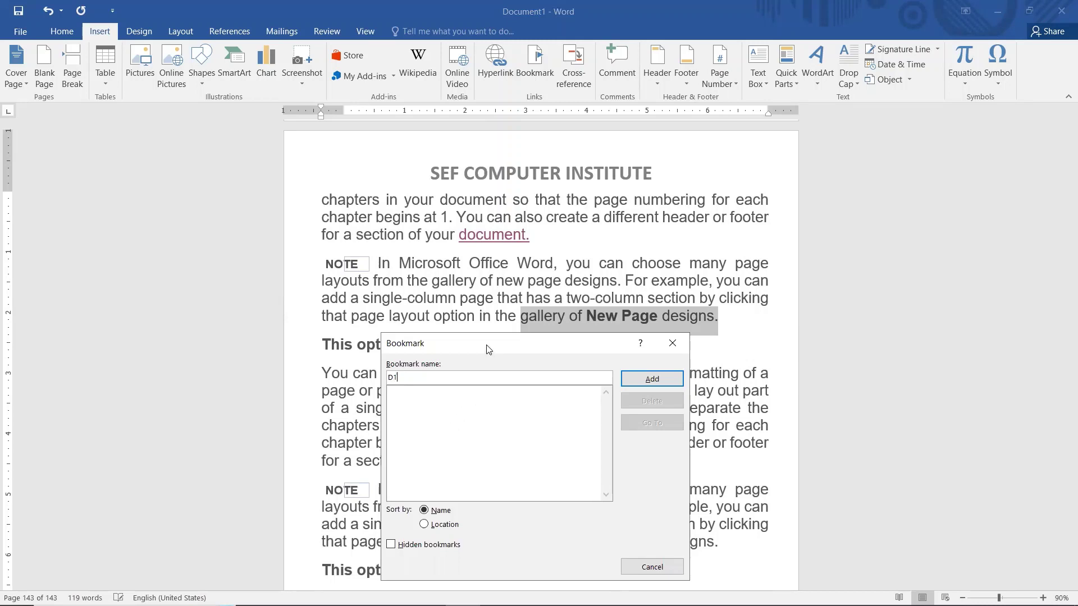
left_click_drag(486, 349, 475, 202)
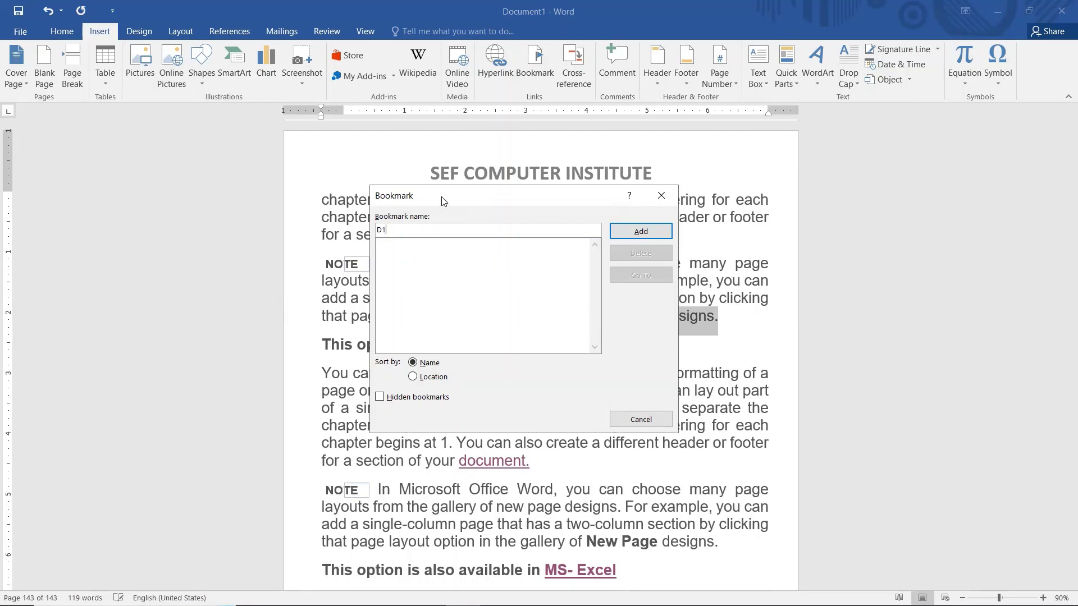
left_click_drag(441, 199, 432, 140)
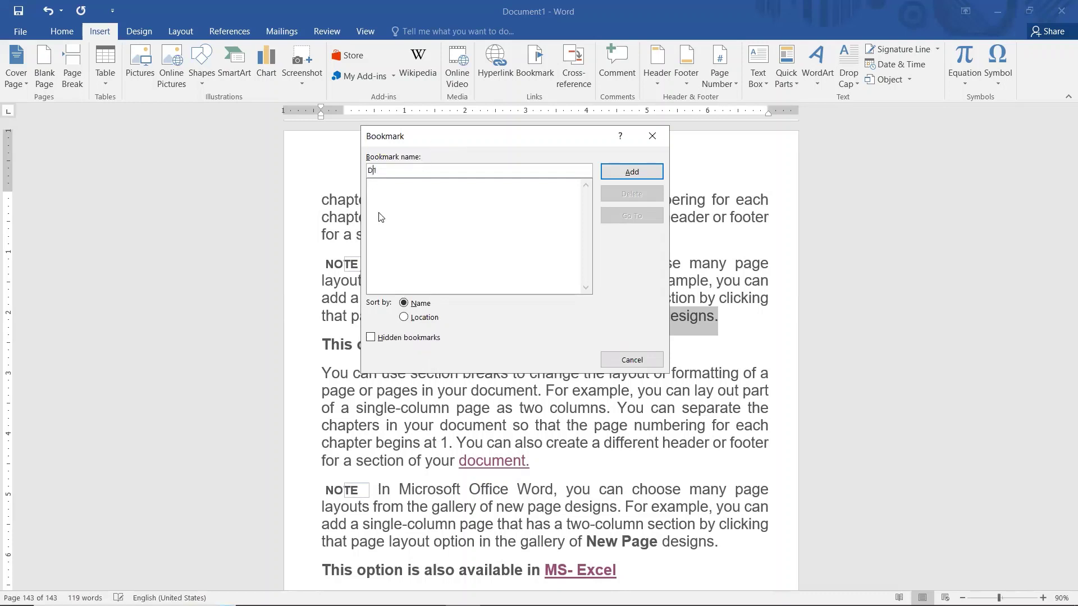
key("BackSpace")
type("AMan")
key("BackSpace")
key("BackSpace")
key("BackSpace")
type("man")
left_click(632, 174)
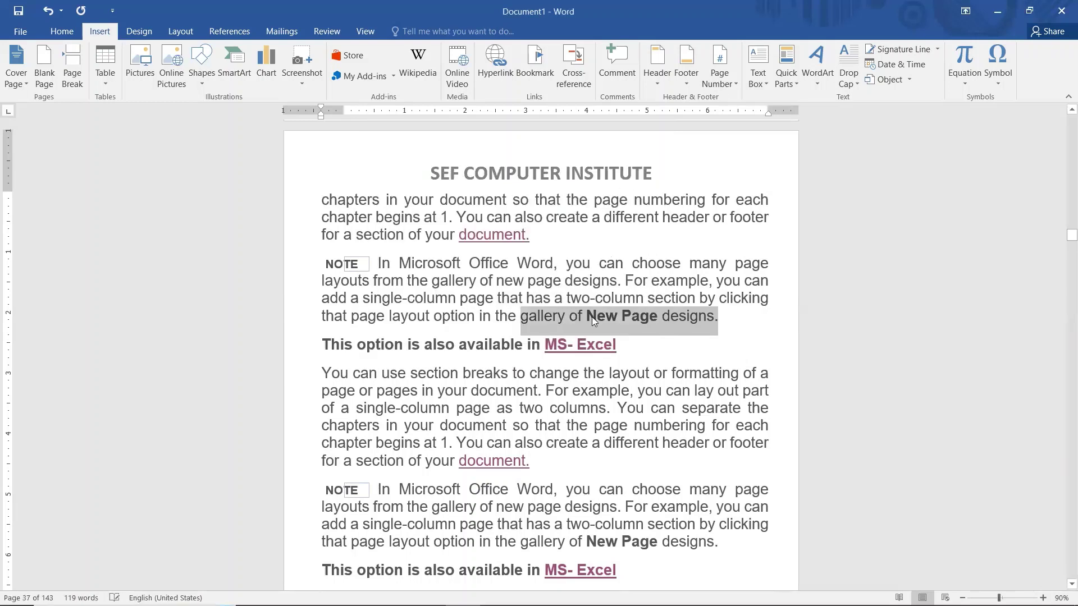
- Save the document in the Desktop folder with the file name 'Bokk', then close Word
key("ctrl+s")
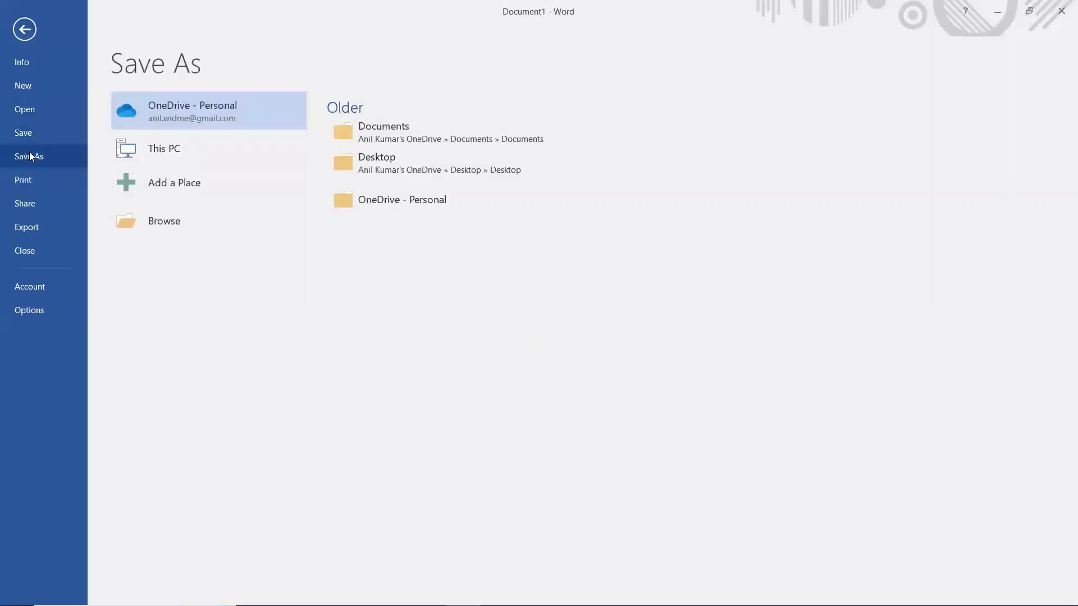
left_click(152, 233)
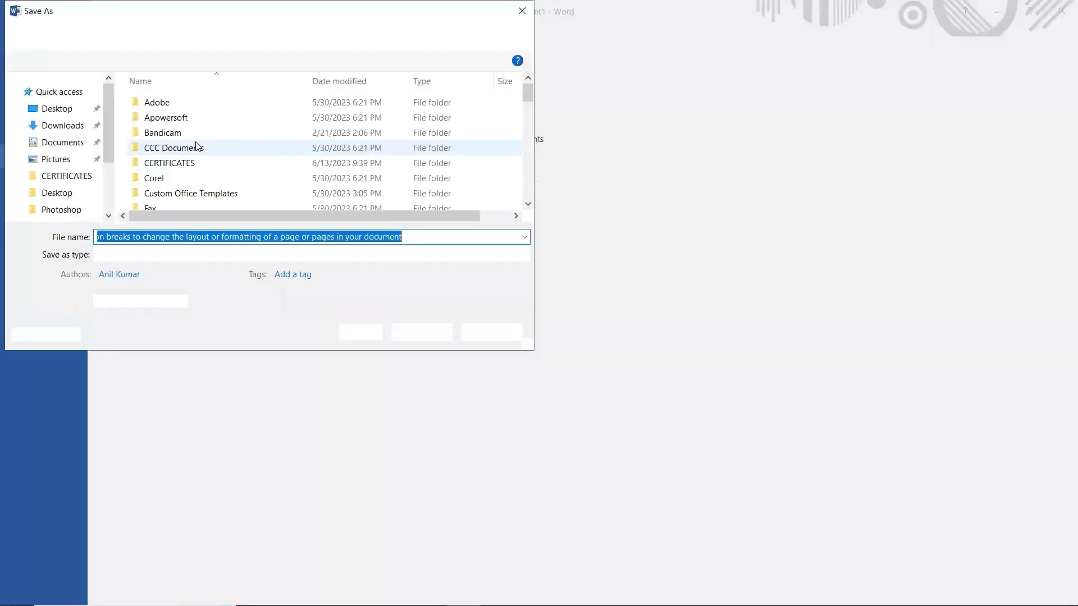
scroll(113, 155, "up", 5)
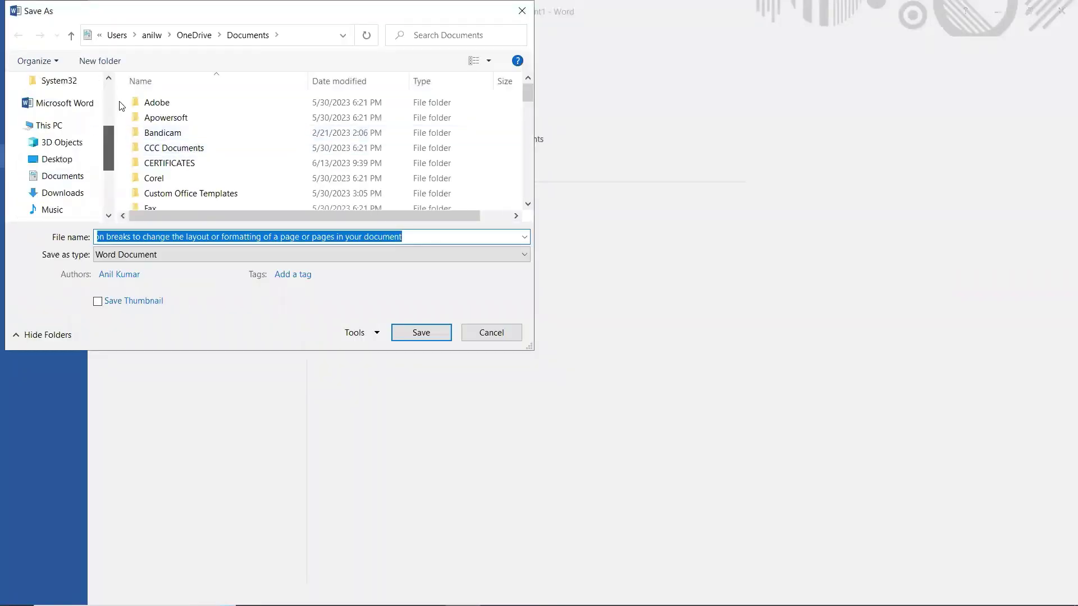
left_click(56, 109)
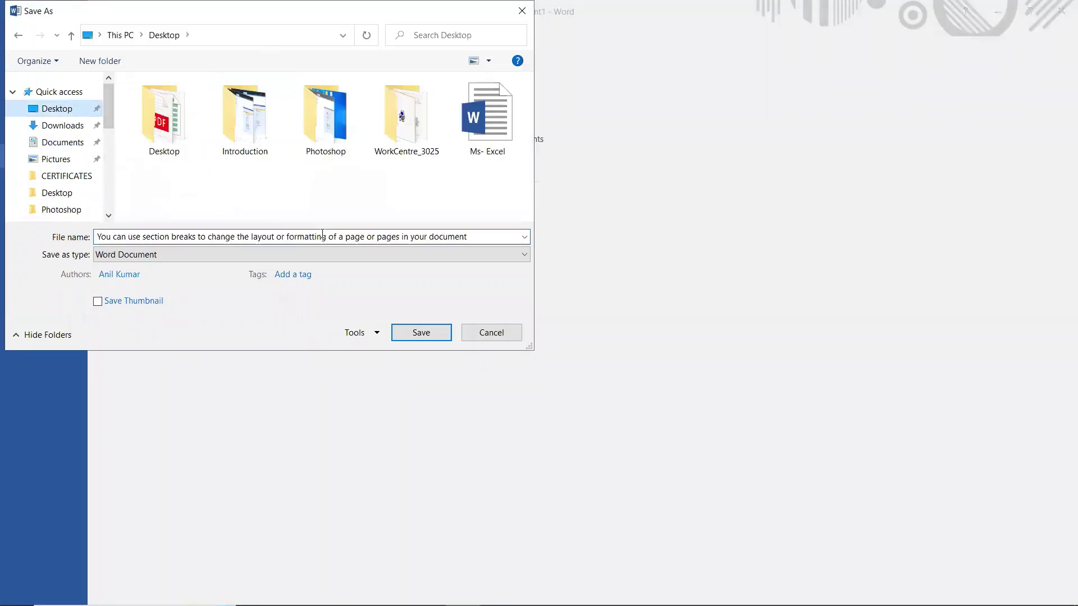
left_click(364, 239)
type("B")
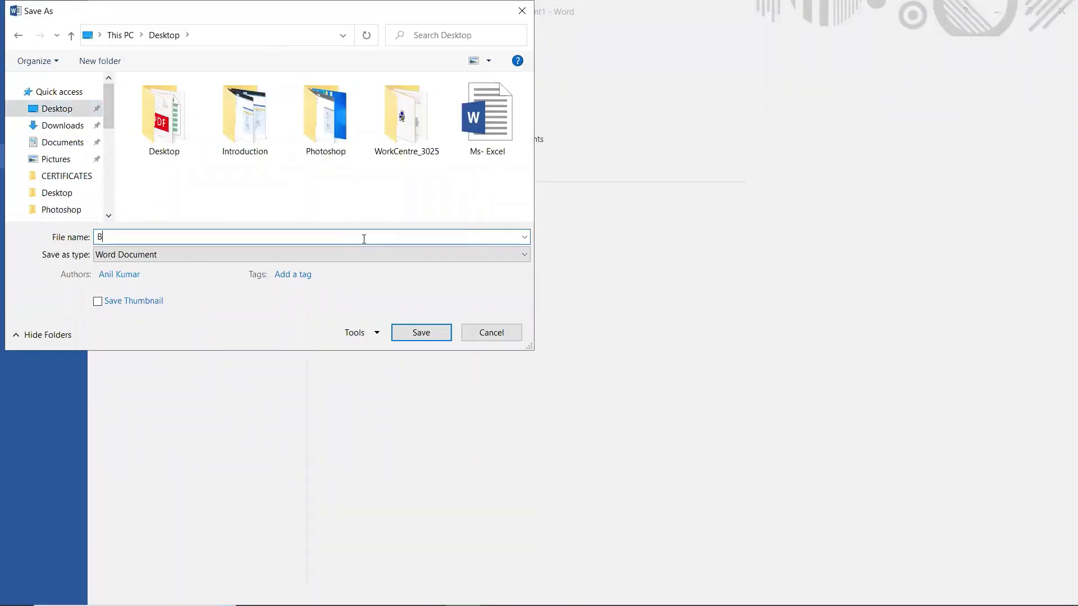
type("okk")
key("Return")
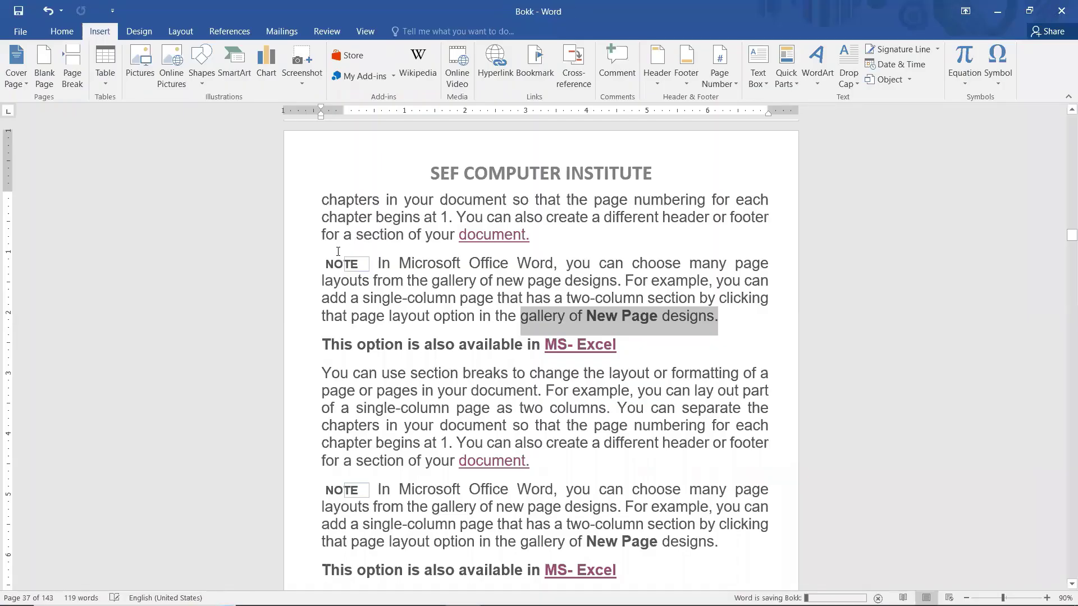
left_click(1061, 11)
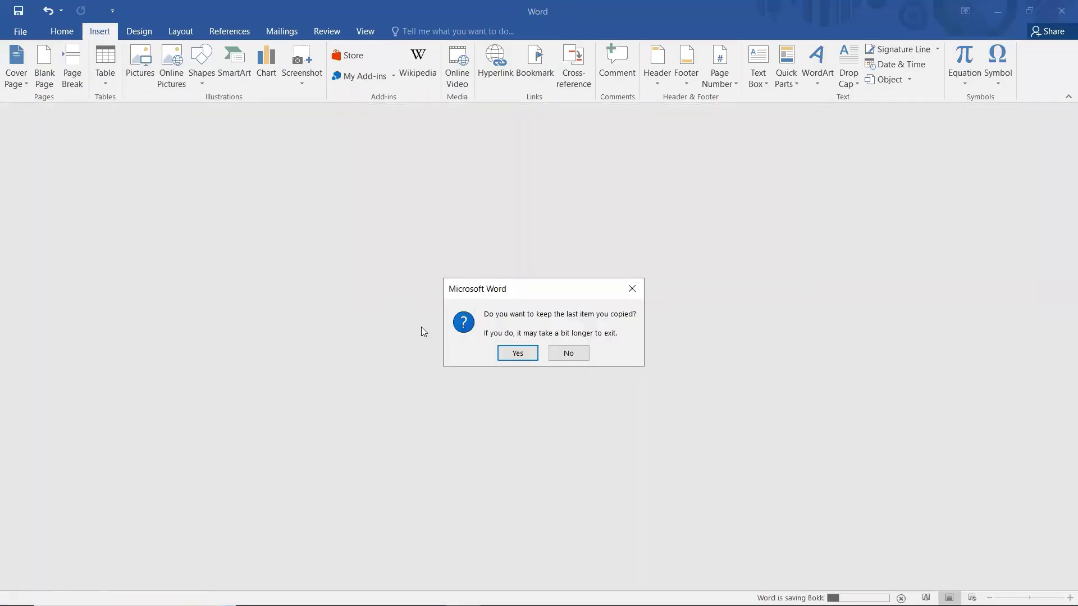
- Keep the clipboard item, rename the desktop file Bokk to Book, and open Book
left_click(517, 353)
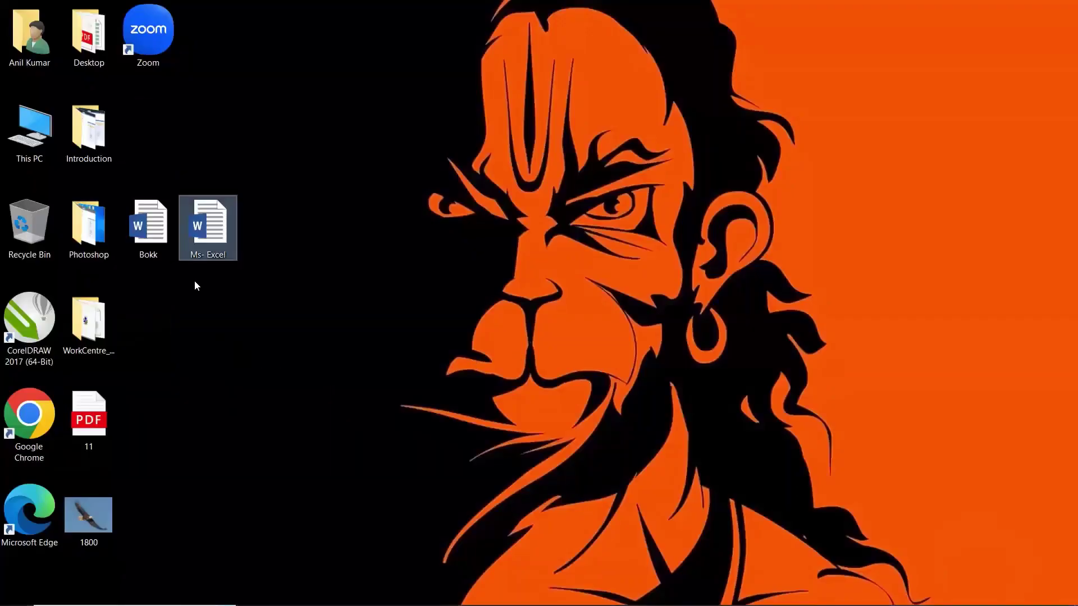
left_click(157, 242)
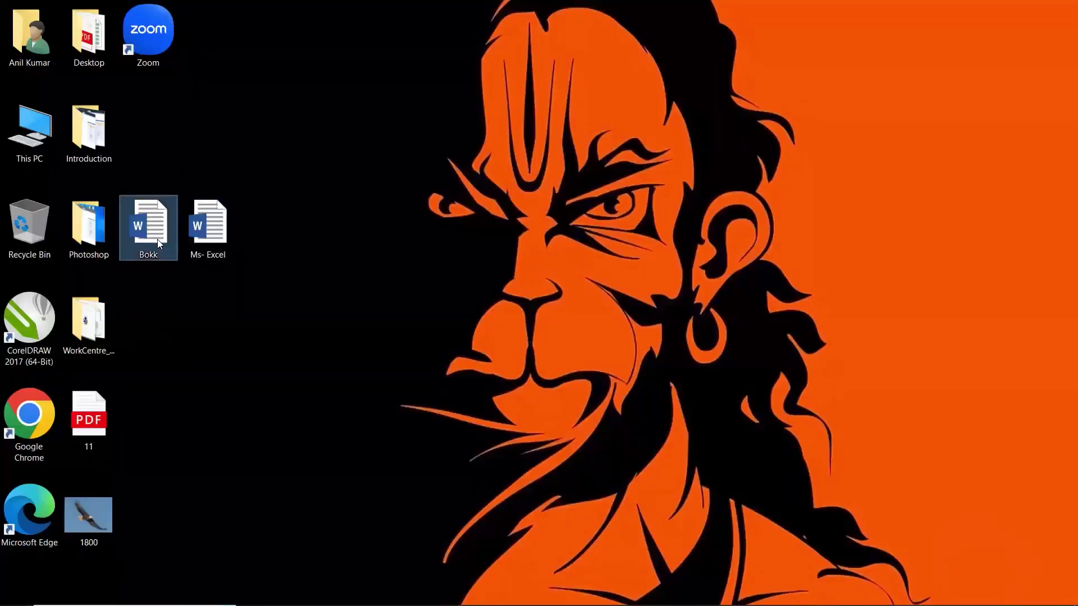
key("F2")
type("Book")
key("Return")
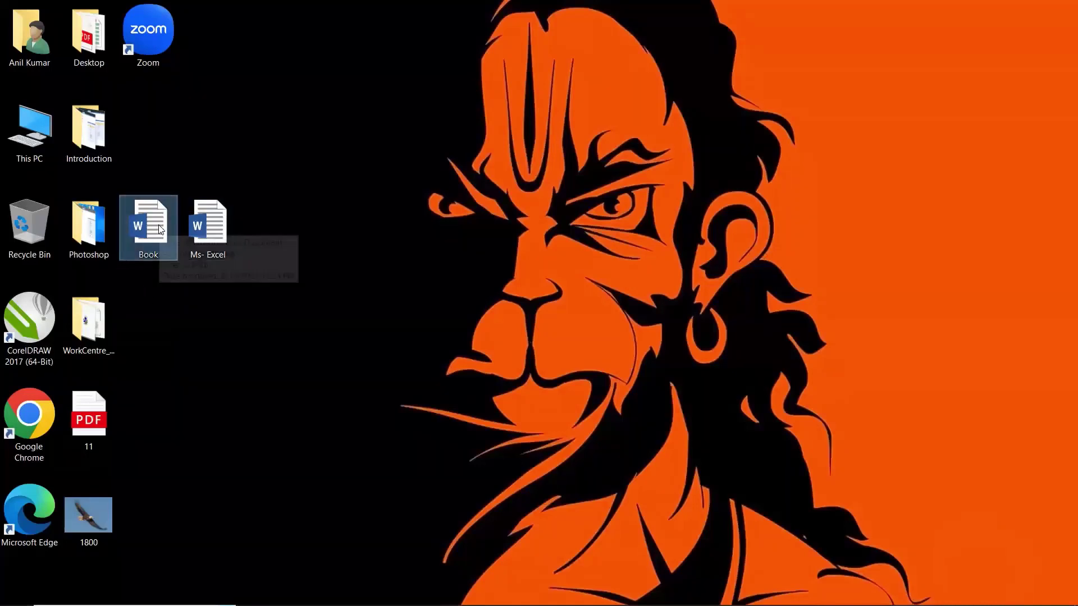
double_click(158, 228)
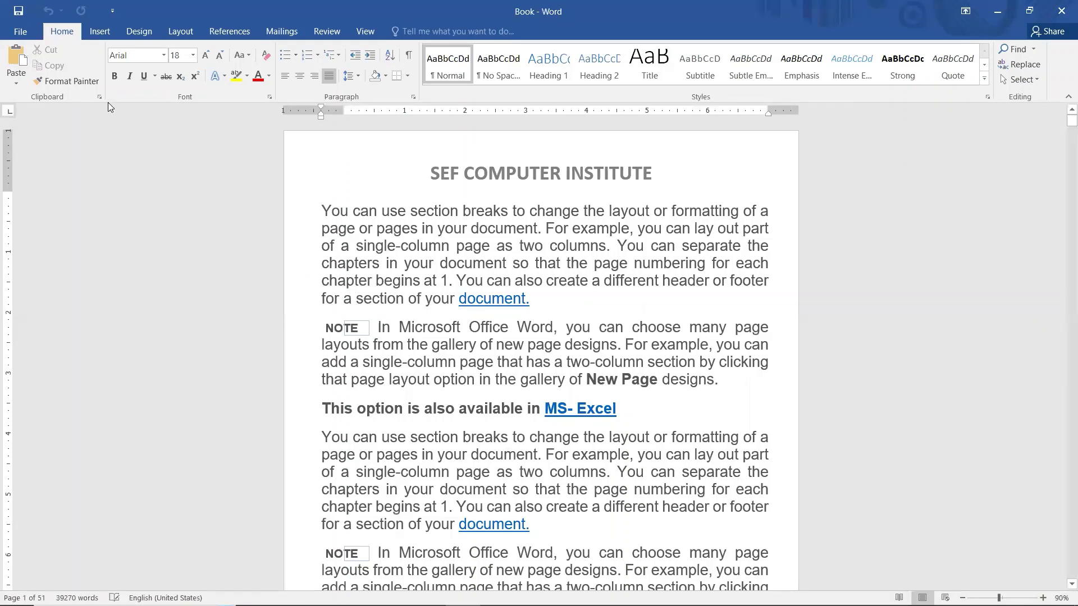
- Go to the Aman1 bookmark from the Insert > Bookmark list
left_click(105, 33)
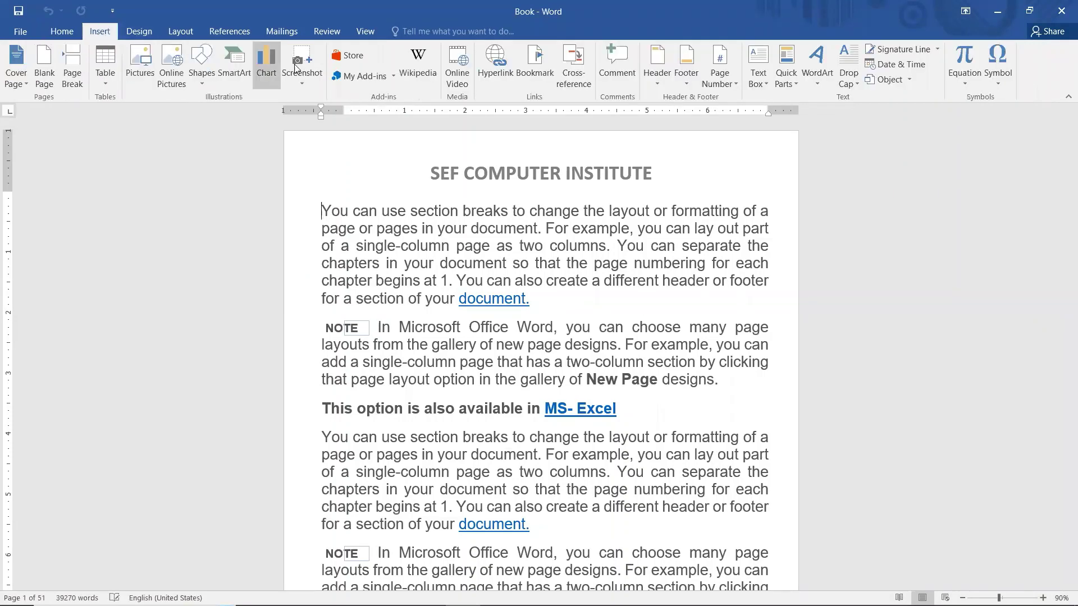
left_click(549, 66)
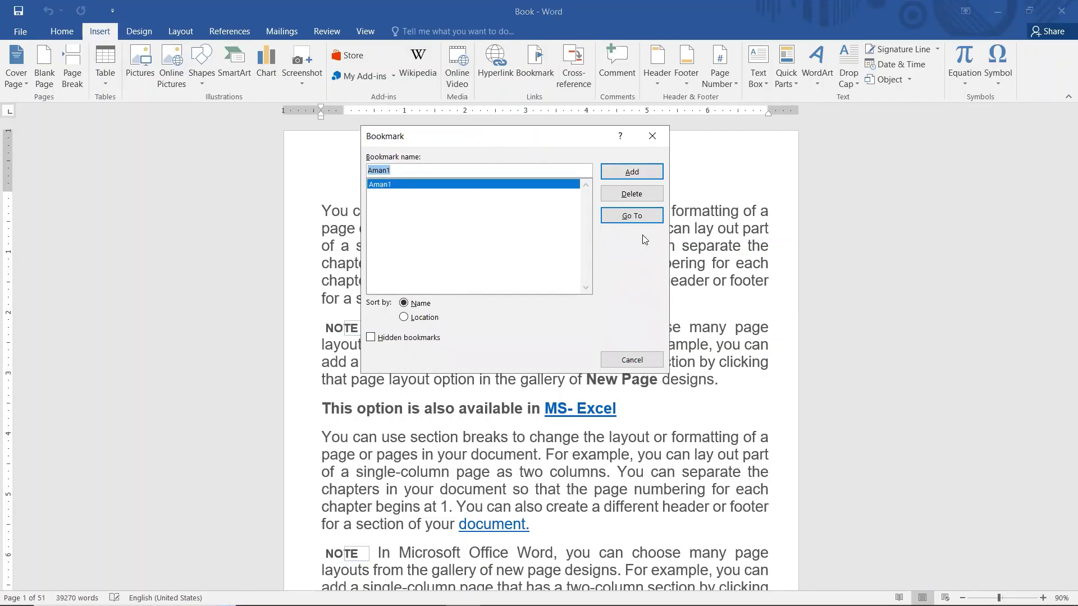
left_click(639, 220)
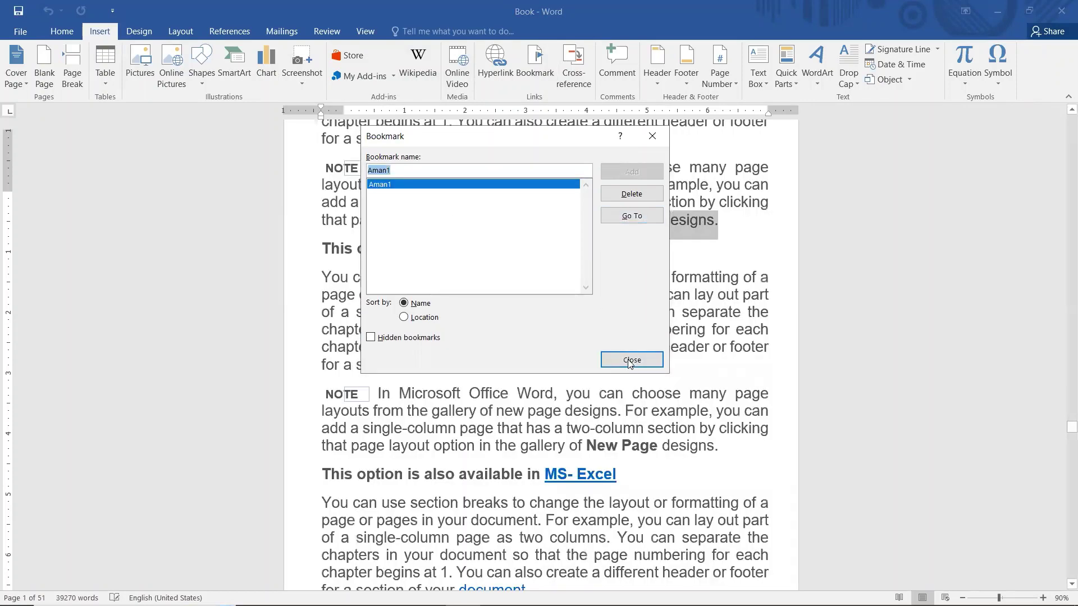
left_click(632, 359)
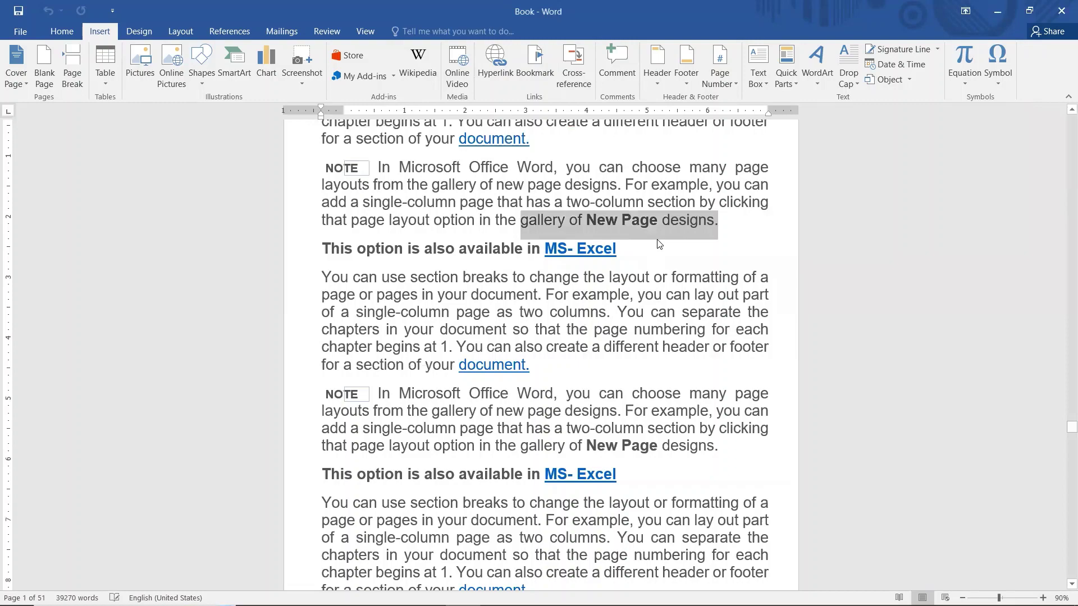
- Deselect the text and scroll down to the section-breaks passages on page 37
left_click(658, 243)
scroll(658, 239, "down", 3)
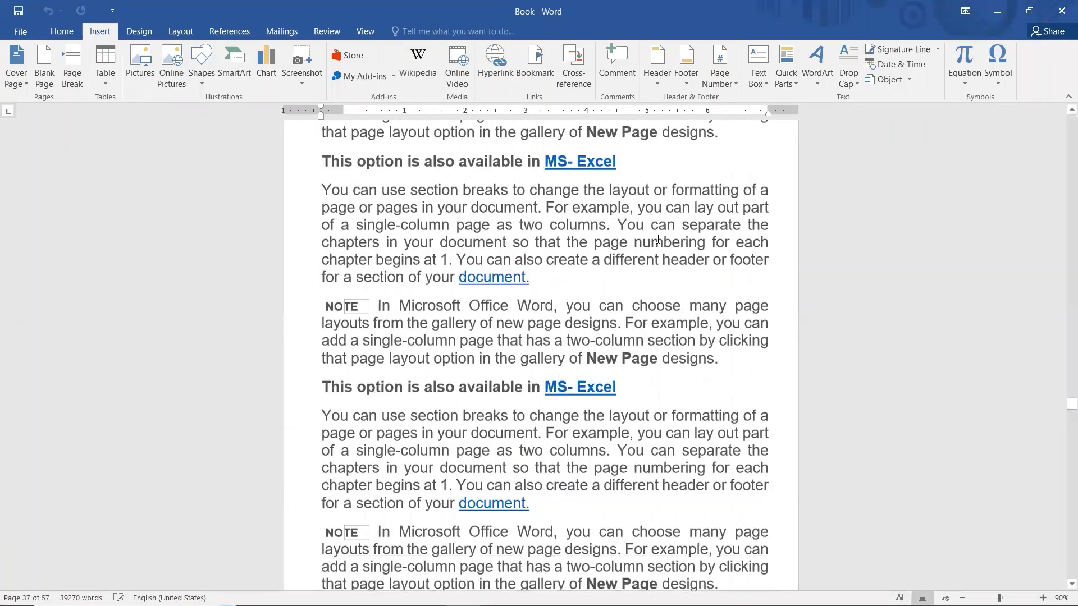
scroll(658, 239, "down", 5)
scroll(658, 238, "down", 5)
scroll(658, 238, "down", 5)
scroll(658, 238, "down", 5)
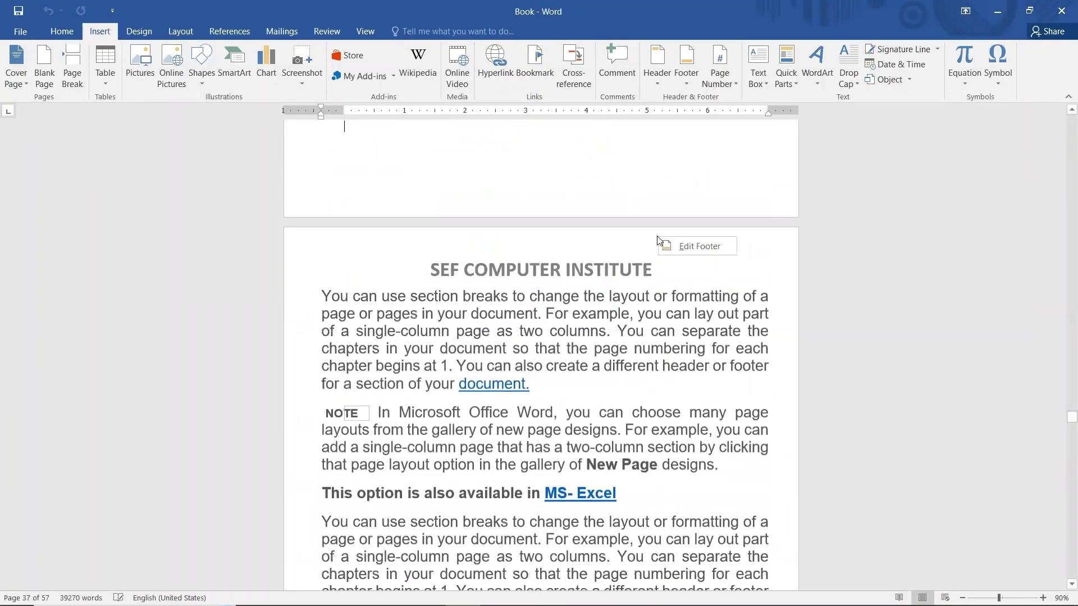
scroll(659, 240, "down", 5)
scroll(608, 280, "down", 5)
scroll(604, 291, "down", 3)
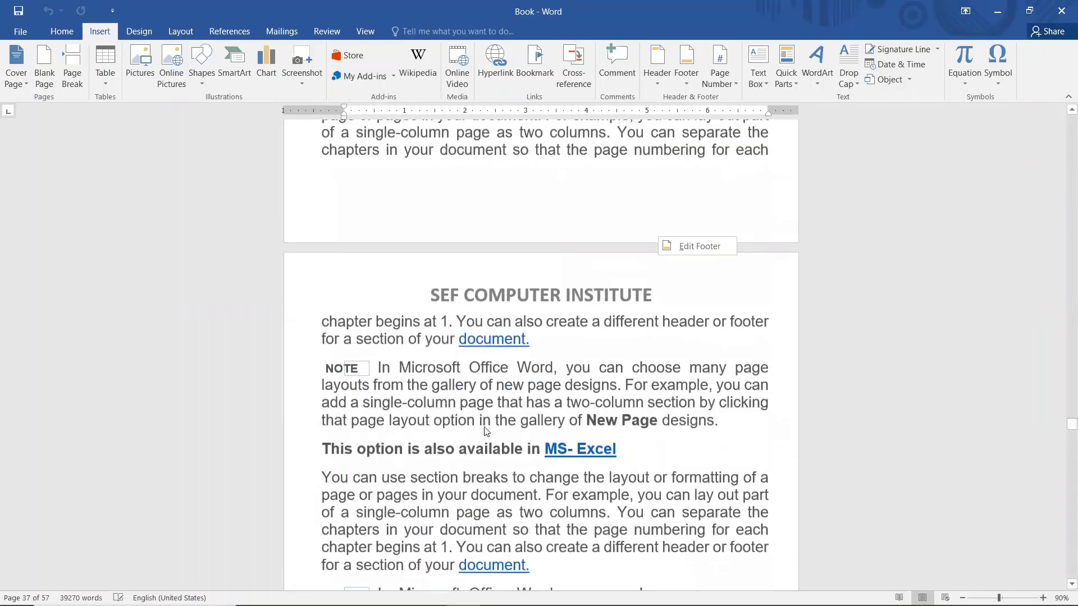
scroll(486, 431, "down", 2)
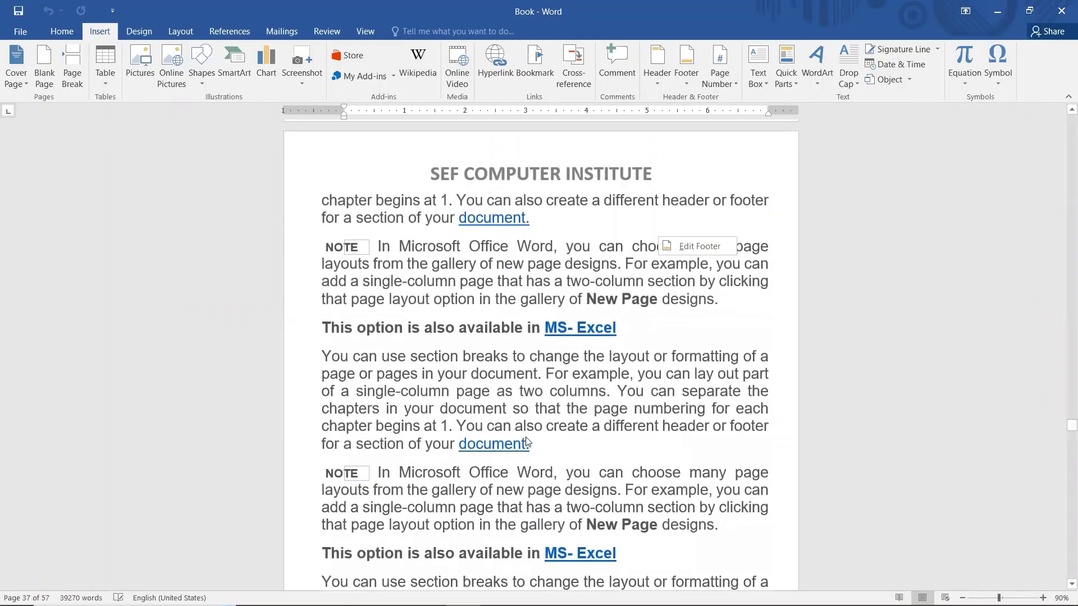
- Bookmark the line 'for a section of your document.' as D2, then close Word saving changes
left_click(542, 445)
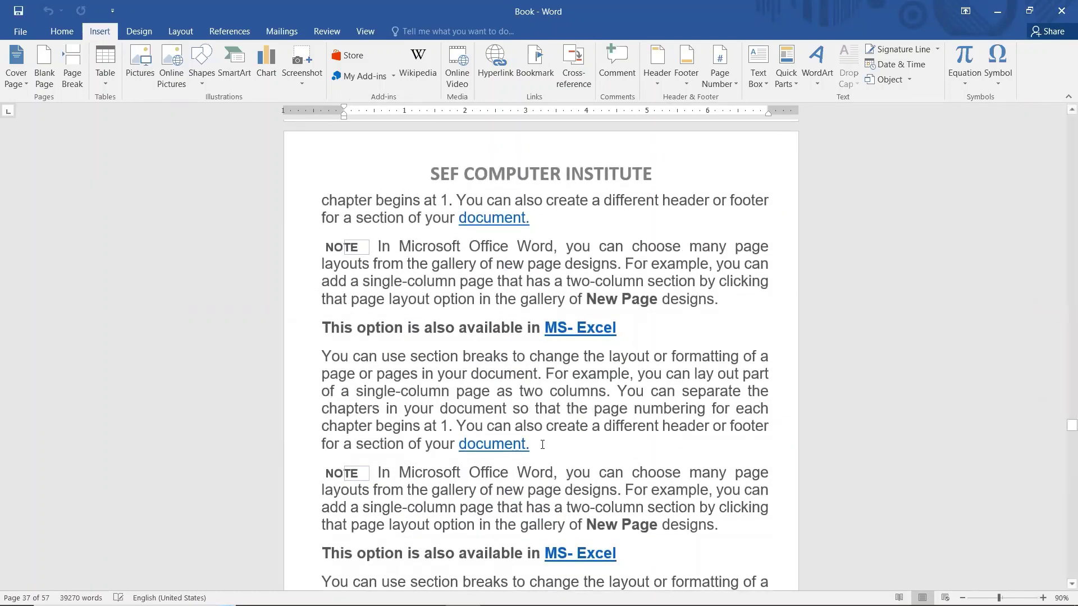
left_click_drag(543, 444, 321, 445)
left_click(522, 72)
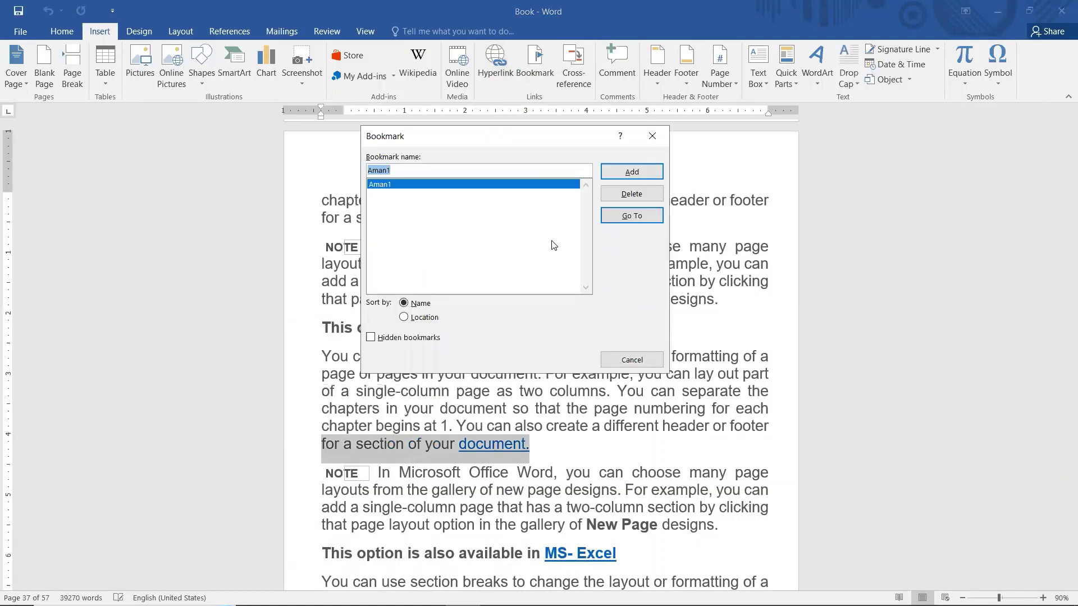
type("D2")
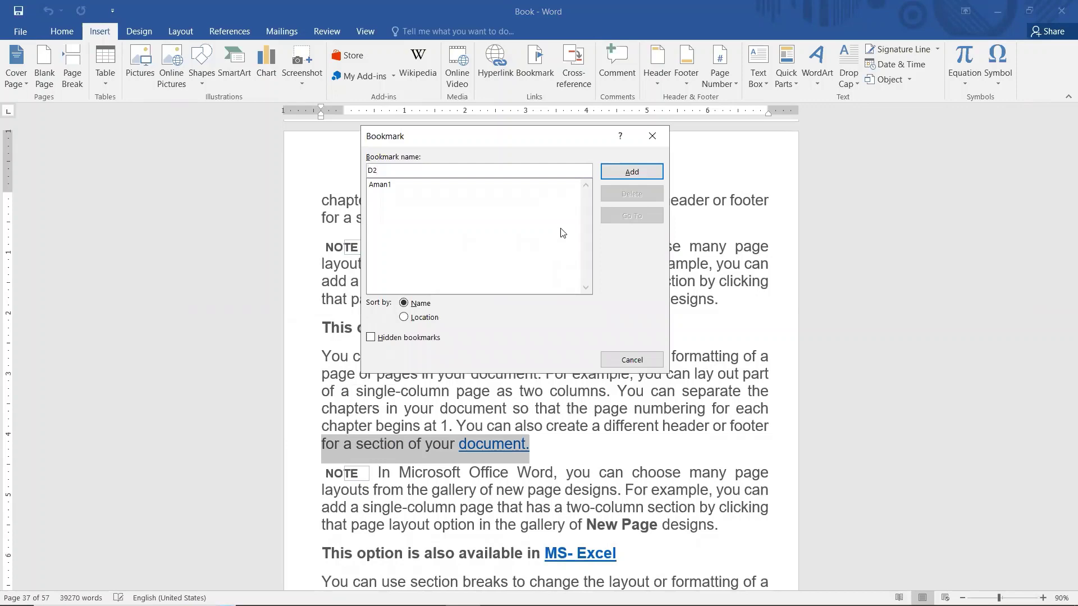
left_click(622, 174)
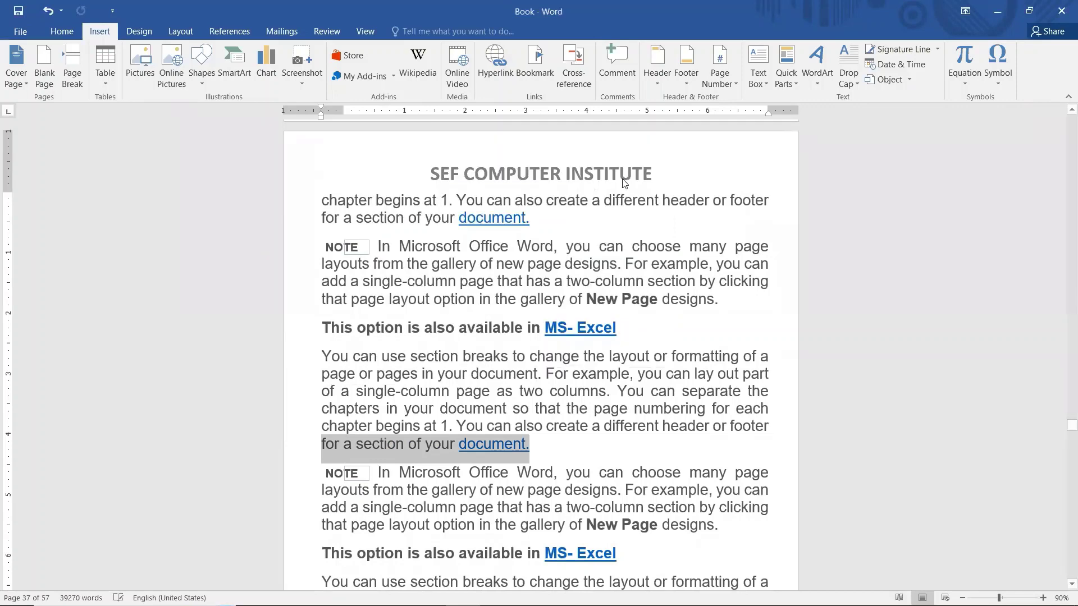
key("alt+F4")
key("Return")
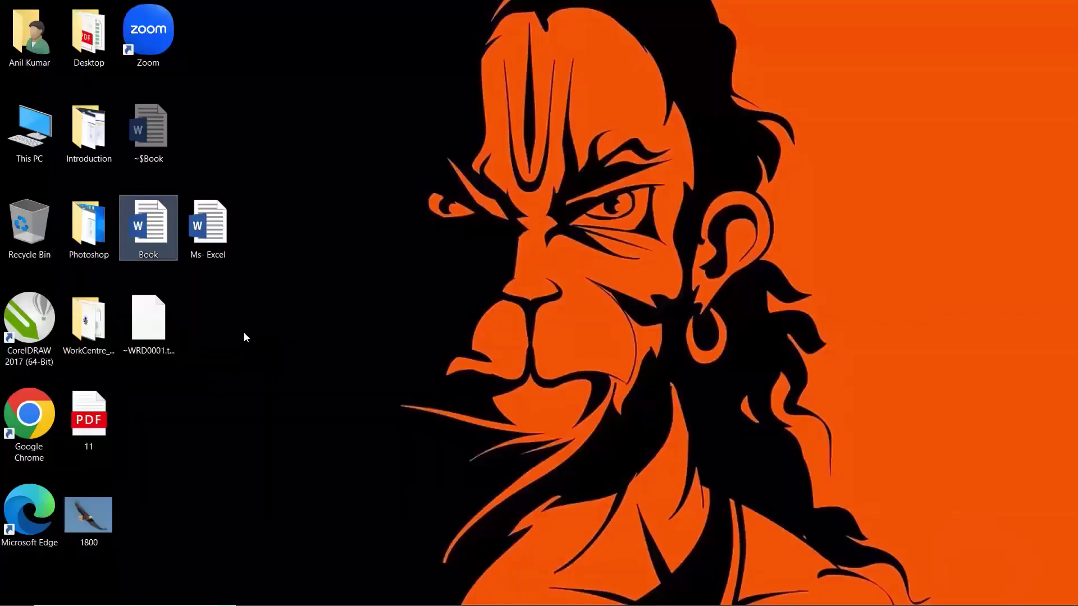
- Reopen Book and go to the D2 bookmark, landing on the page-41 passage
double_click(155, 231)
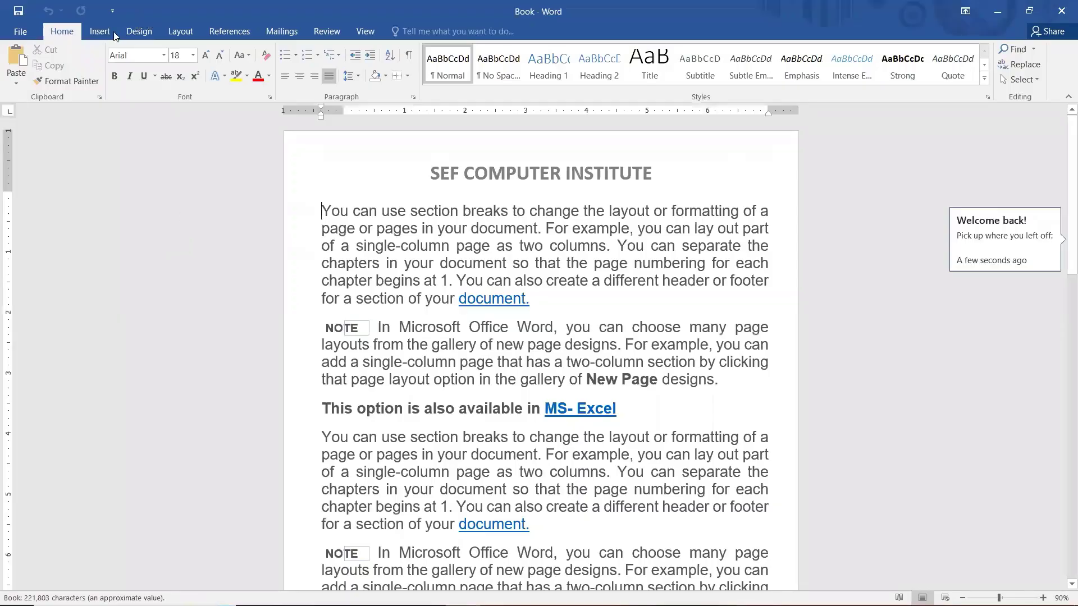
left_click(100, 32)
left_click(532, 78)
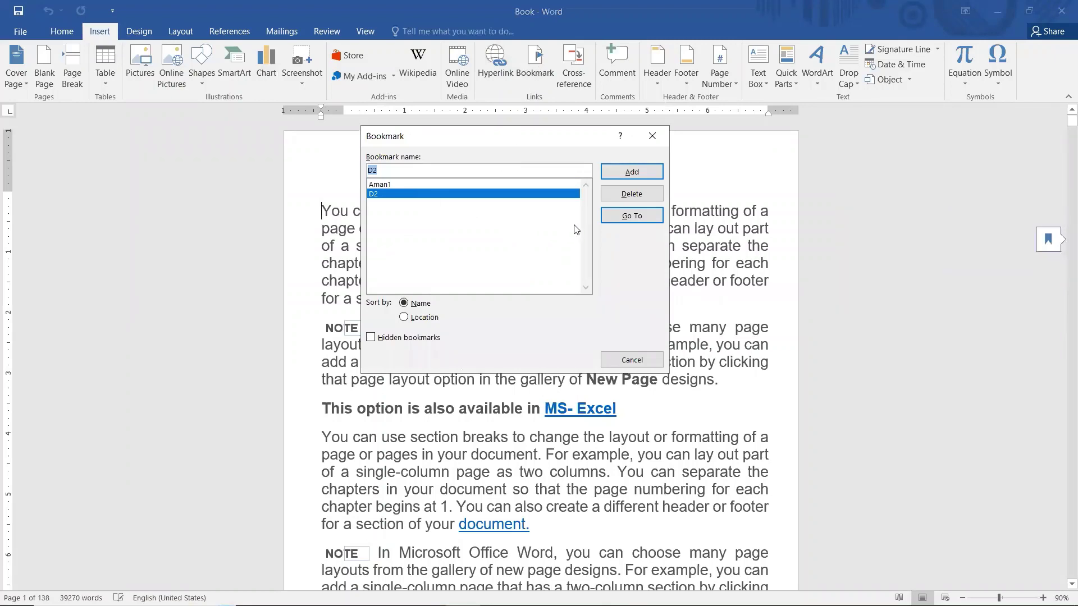
left_click(625, 220)
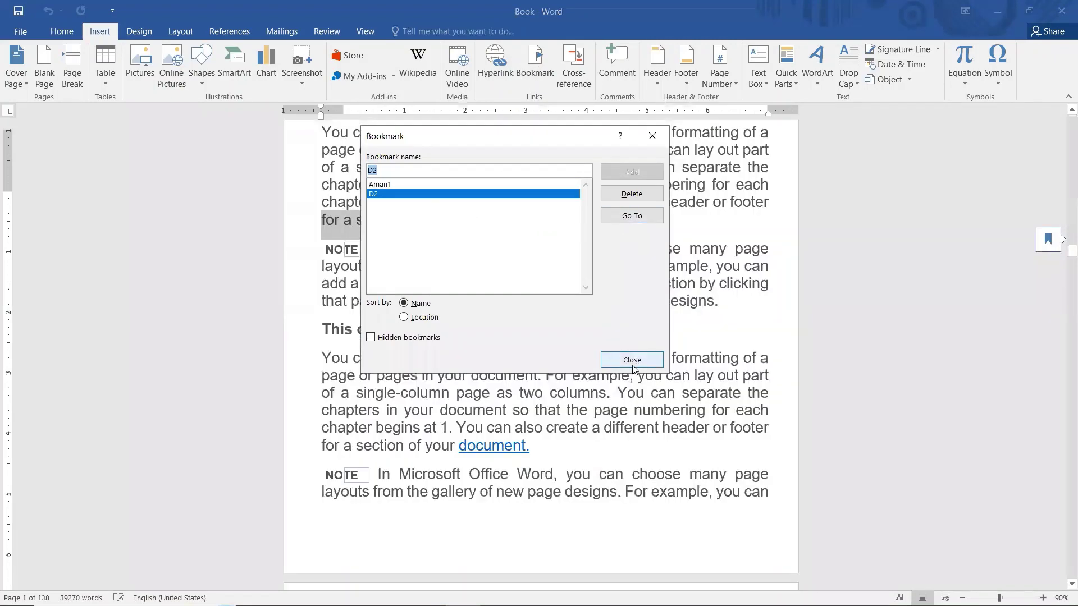
left_click(632, 360)
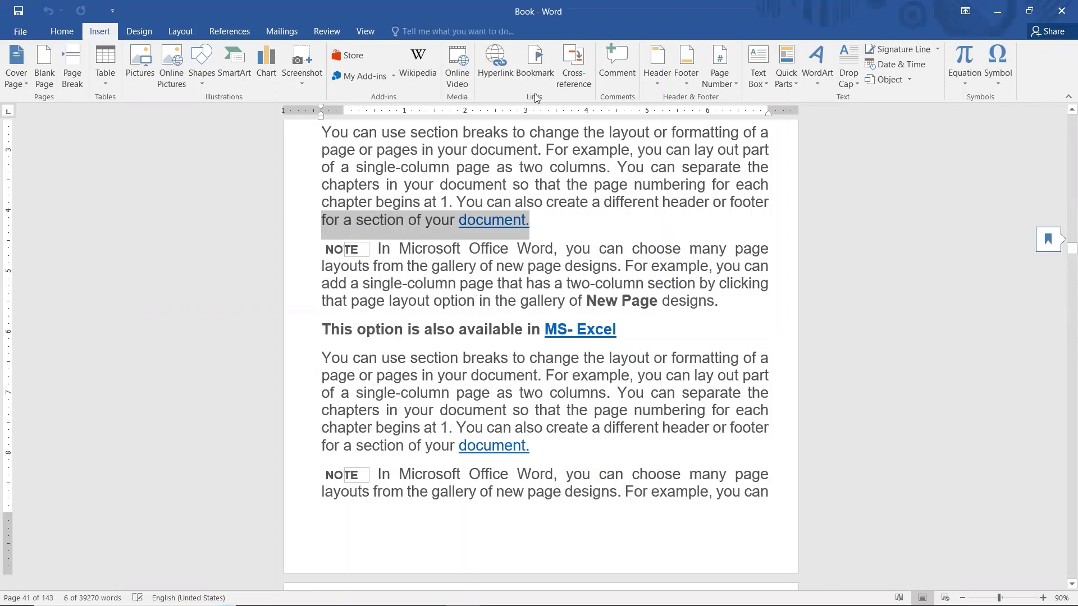
- Open the Cross-reference dialog from the Insert tab
left_click(566, 86)
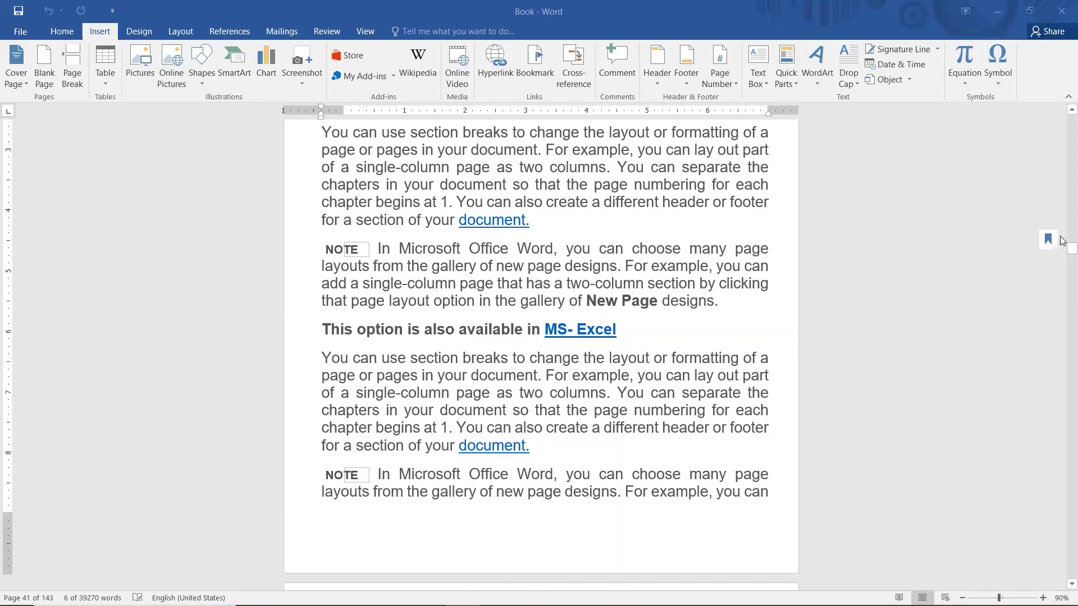
- Insert a page break at the very start of Book, adding a blank first page
left_click_drag(1064, 249, 1064, 114)
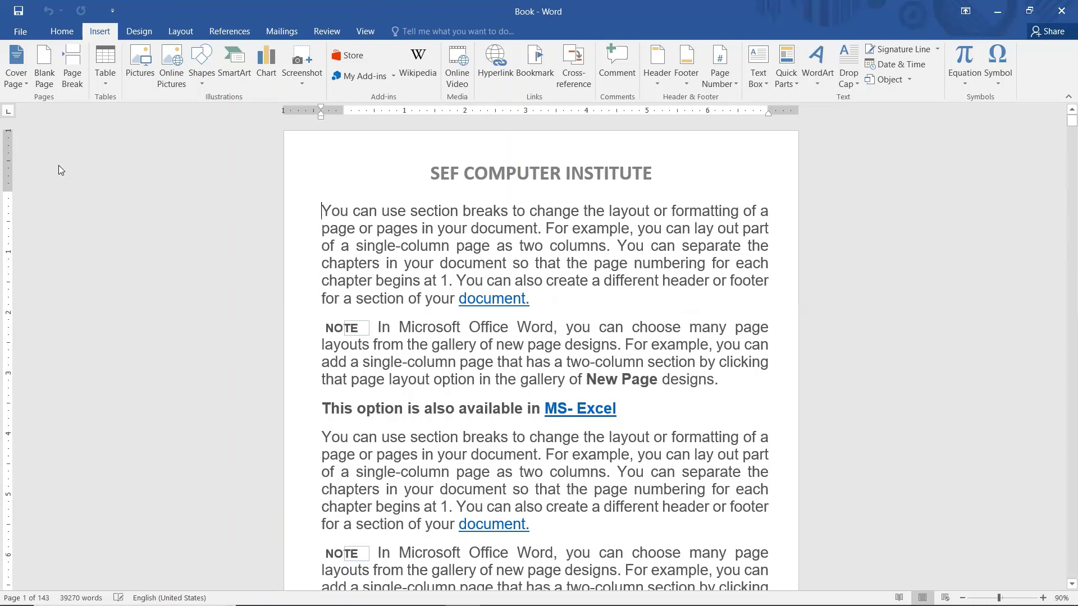
left_click(72, 67)
scroll(364, 359, "up", 3)
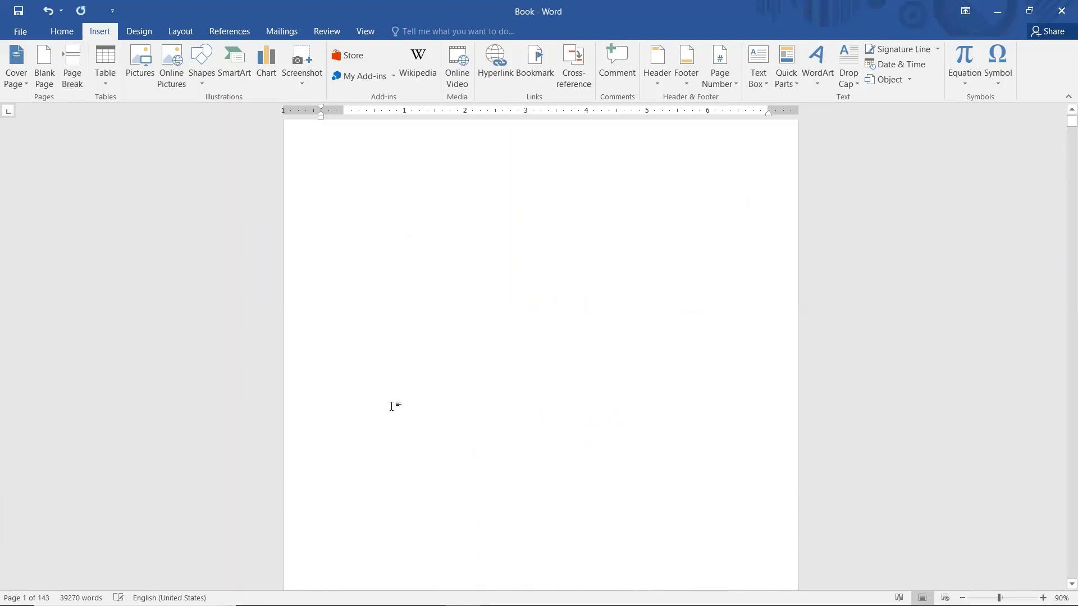
scroll(390, 388, "down", 10)
scroll(389, 380, "down", 6)
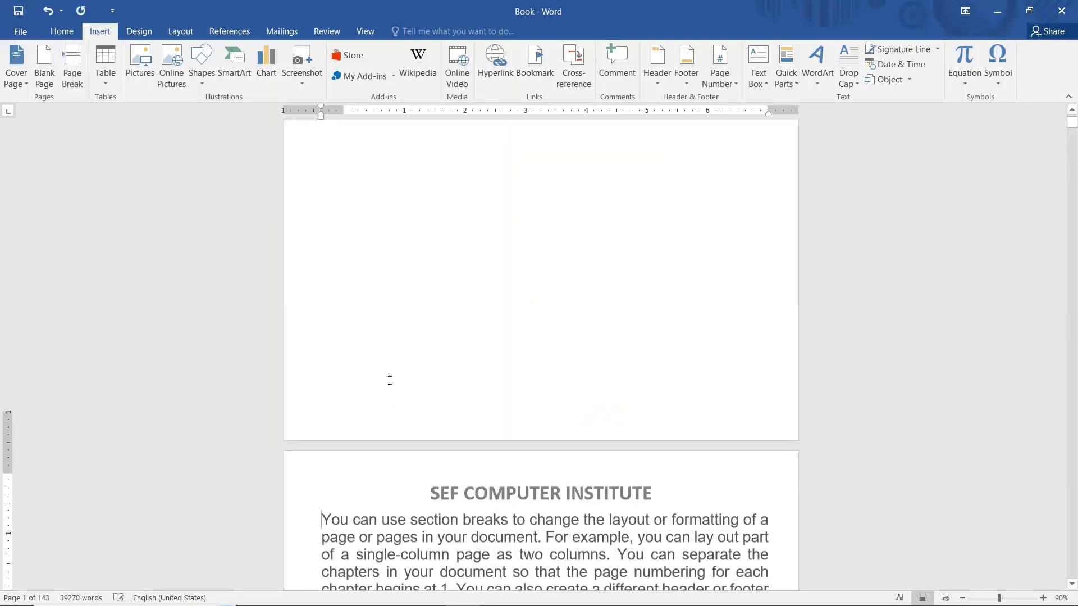
scroll(389, 380, "down", 2)
scroll(389, 379, "down", 5)
scroll(1012, 193, "down", 3)
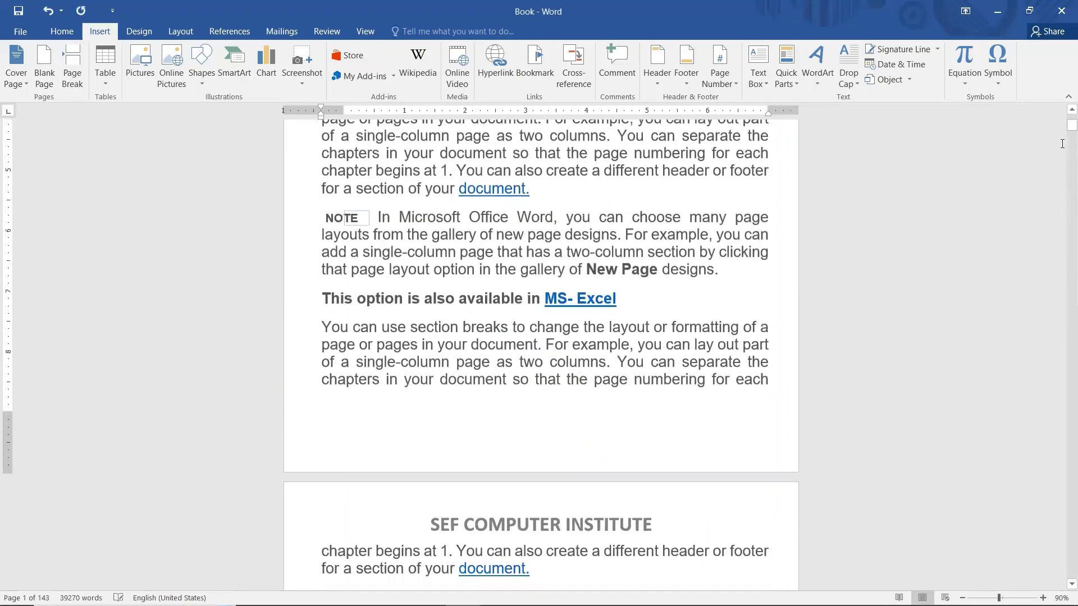
left_click_drag(1071, 125, 1071, 160)
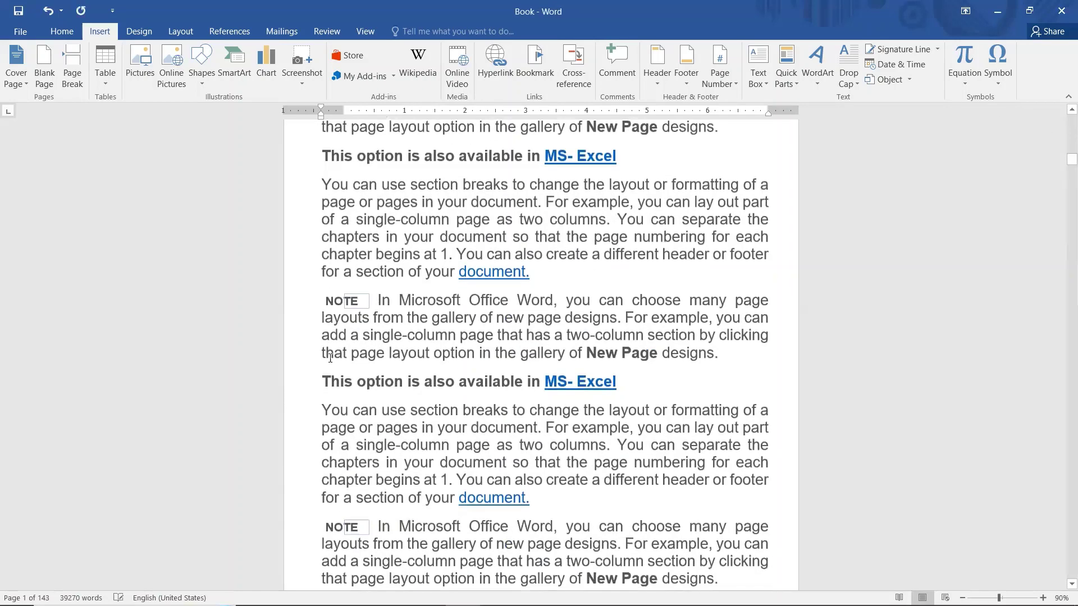
- Bookmark the word 'breaks' in the section-breaks paragraph under the name breaks
scroll(332, 352, "up", 1)
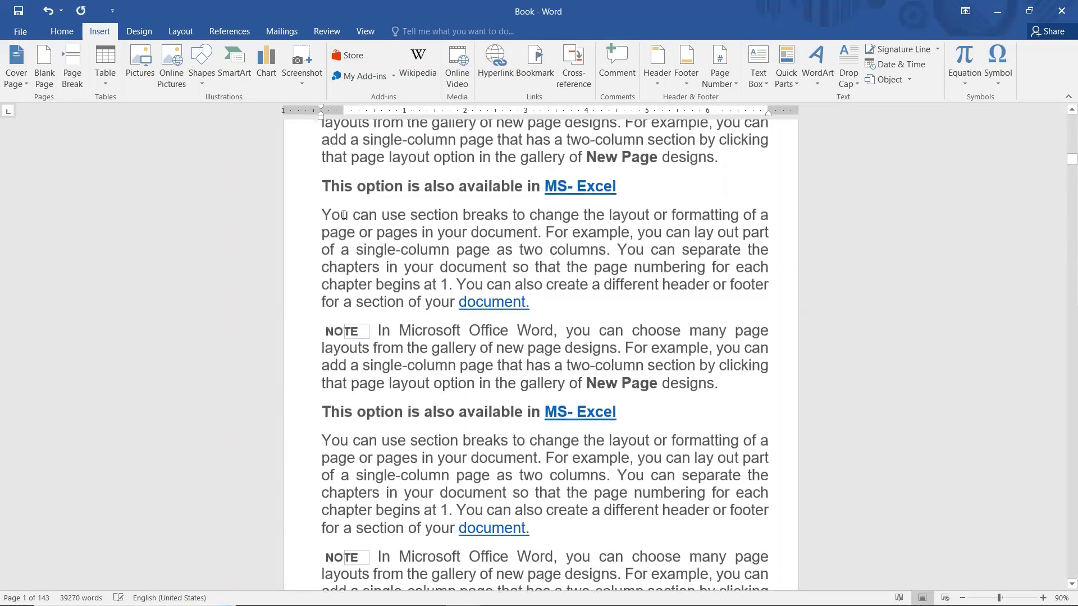
left_click(325, 216)
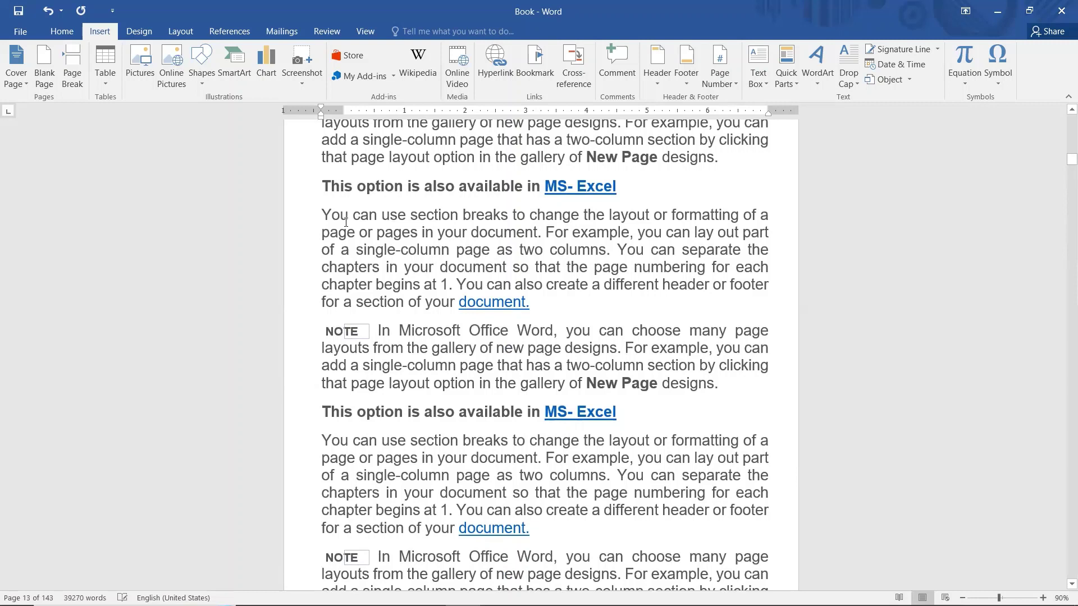
left_click_drag(509, 216, 463, 218)
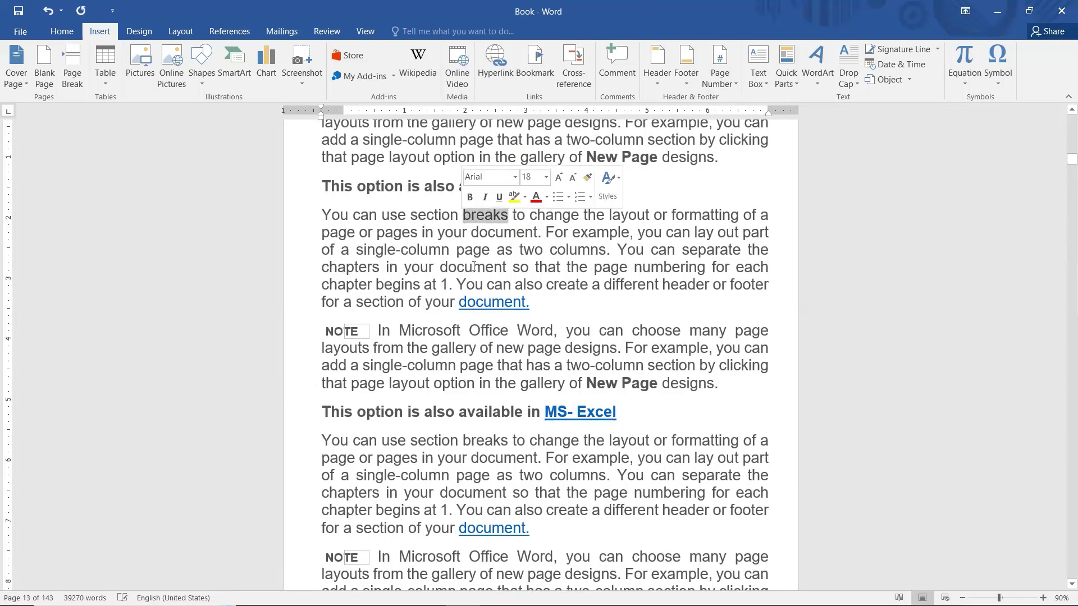
left_click(535, 65)
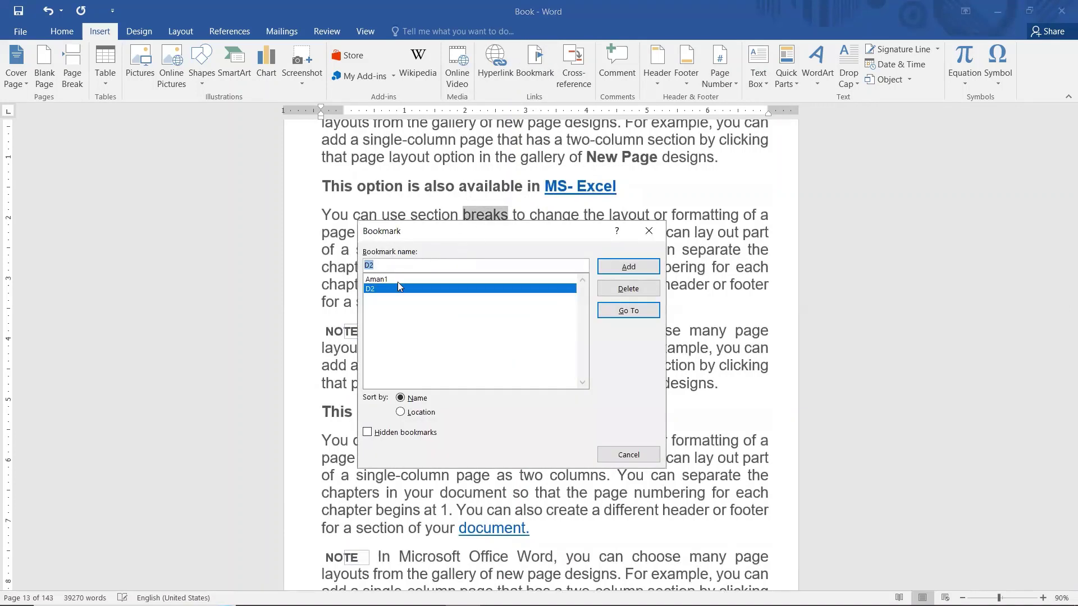
type("break")
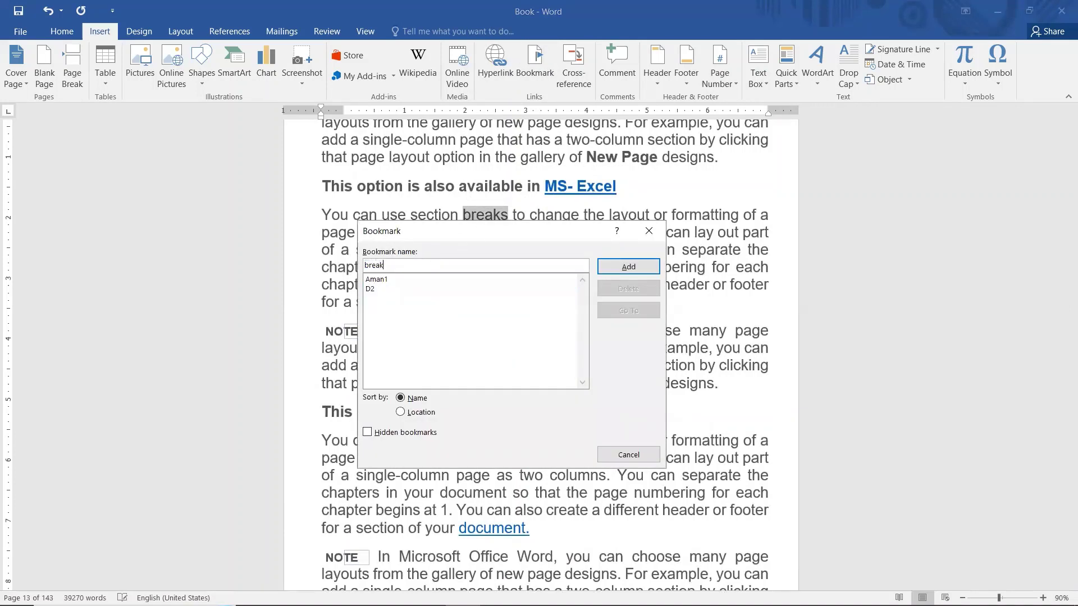
type("s")
left_click(617, 270)
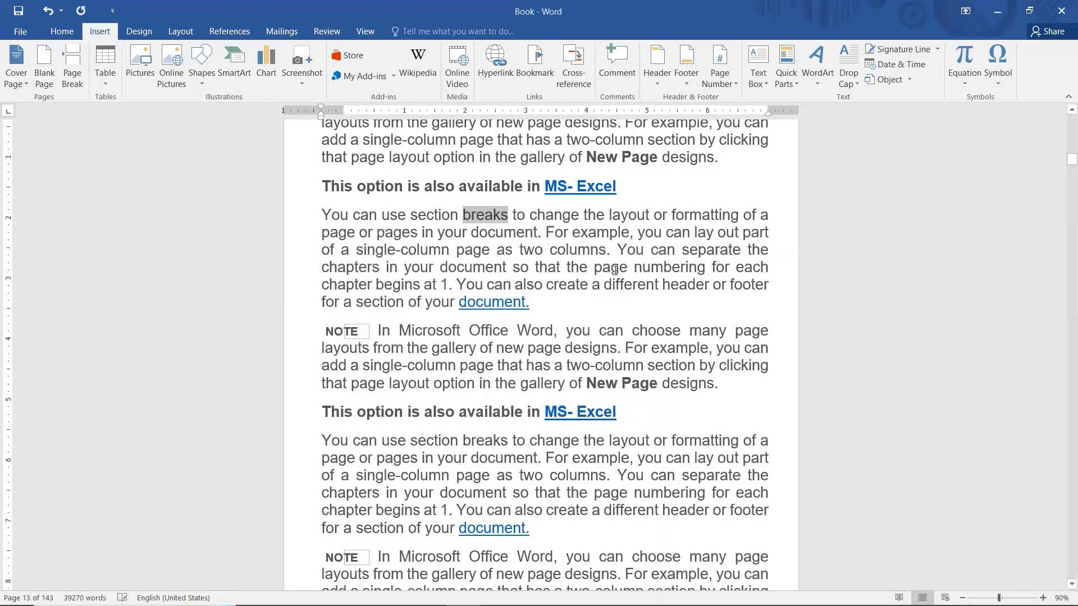
- Add a bookmark named Design on the word 'designs', then return to page 1
scroll(615, 271, "down", 3)
scroll(615, 271, "down", 3)
scroll(615, 271, "down", 3)
scroll(615, 271, "down", 2)
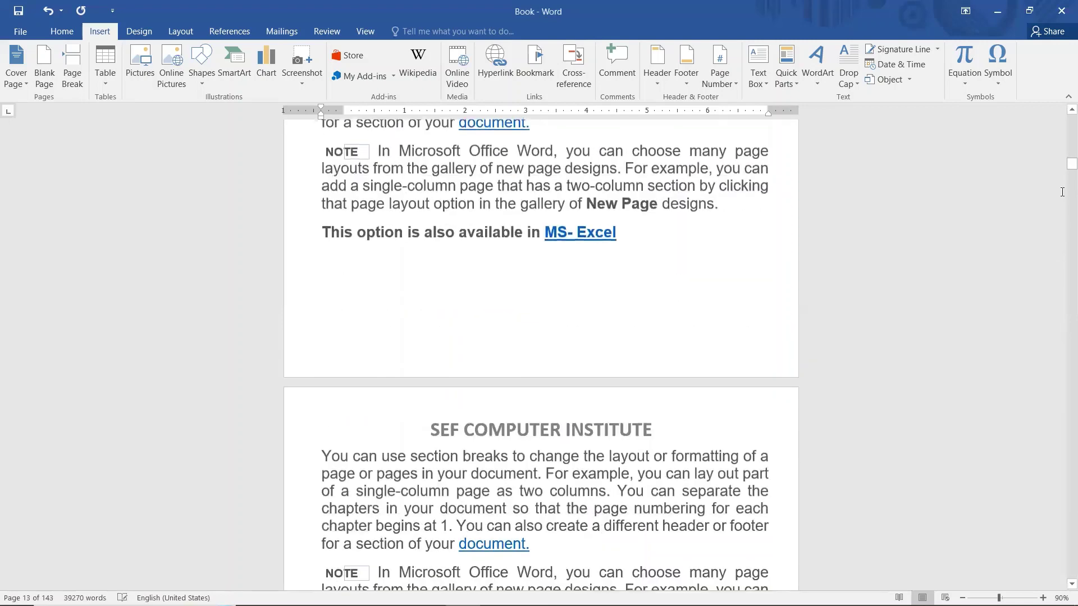
left_click_drag(1072, 163, 1072, 219)
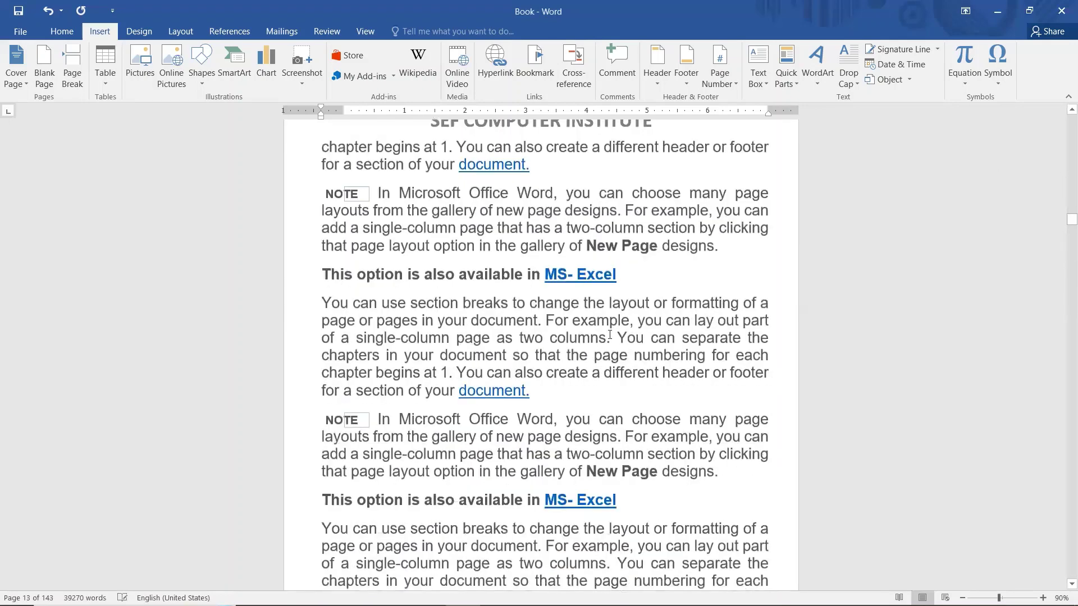
left_click(657, 247)
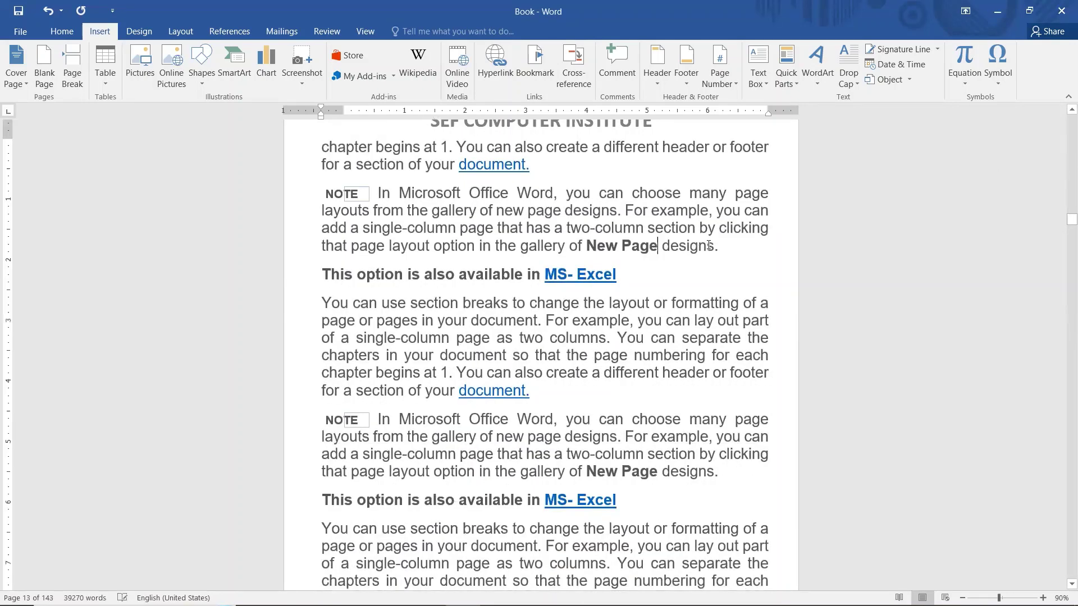
left_click_drag(714, 246, 663, 252)
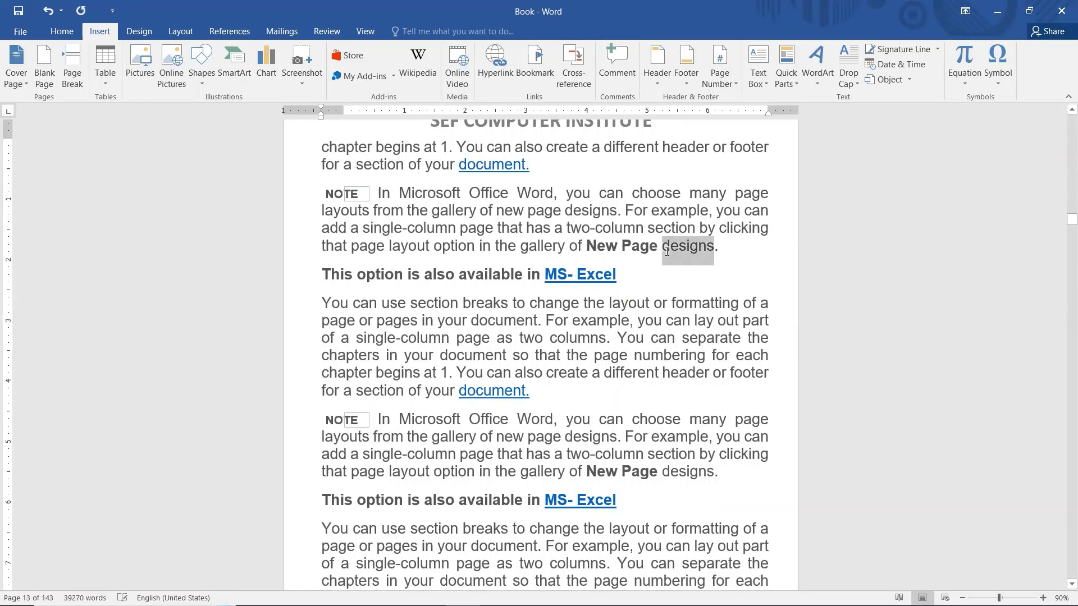
left_click(534, 76)
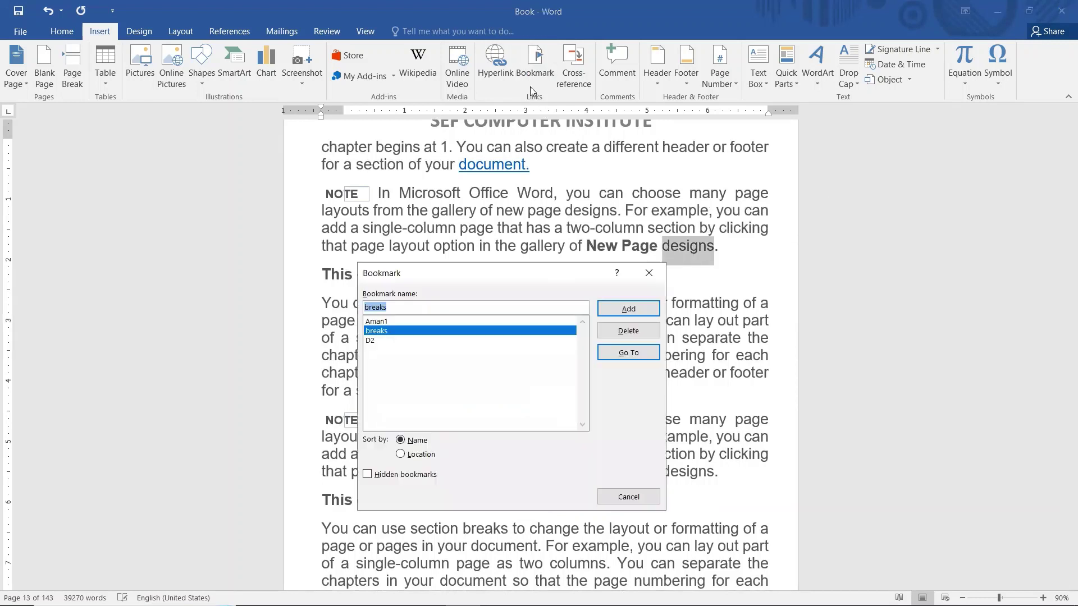
type("Desig")
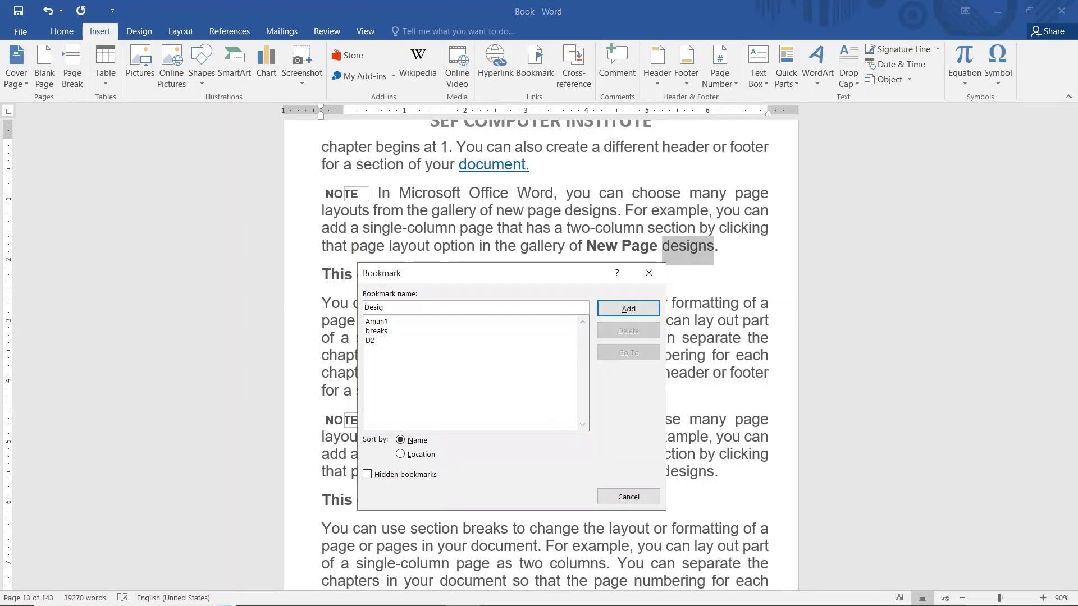
type("n")
left_click(623, 305)
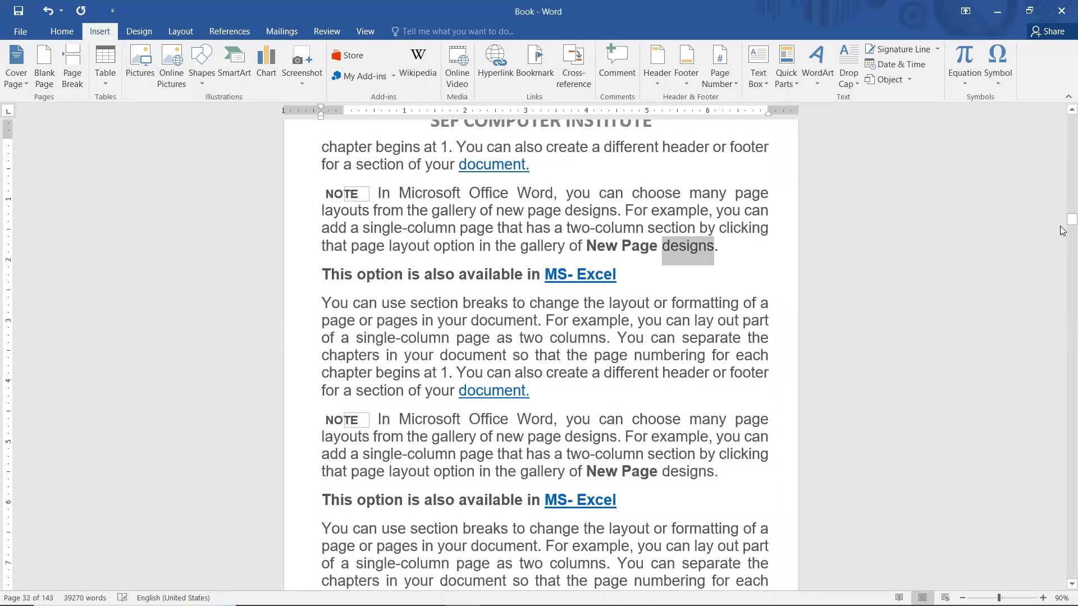
left_click_drag(1063, 222, 1063, 108)
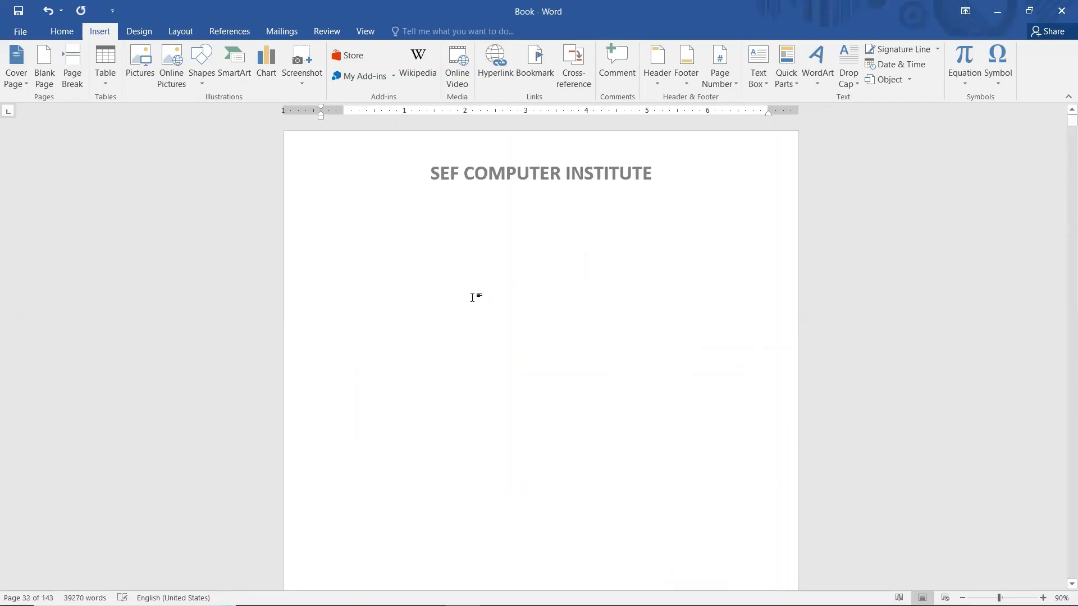
- Insert a cross-reference to the 'breaks' bookmark below the first-page heading
left_click(346, 230)
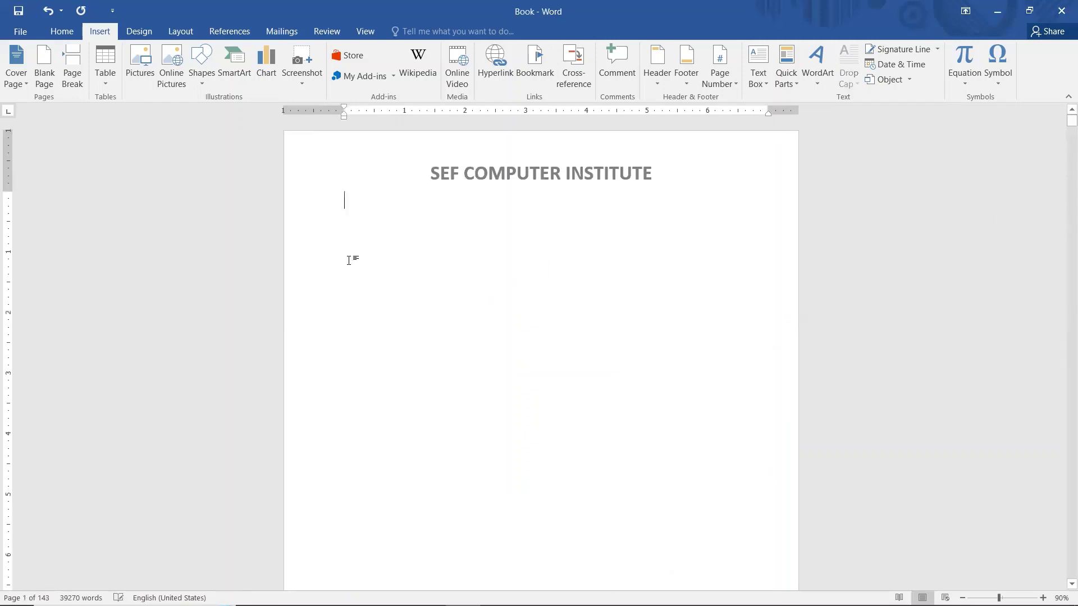
left_click(577, 76)
left_click_drag(527, 180, 685, 149)
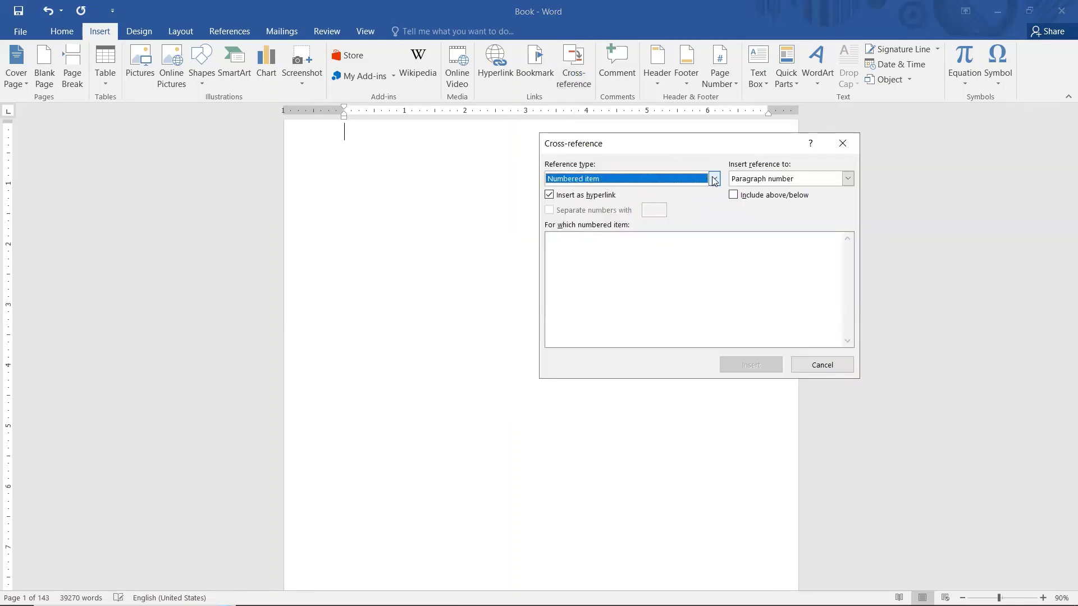
left_click(714, 179)
left_click(601, 210)
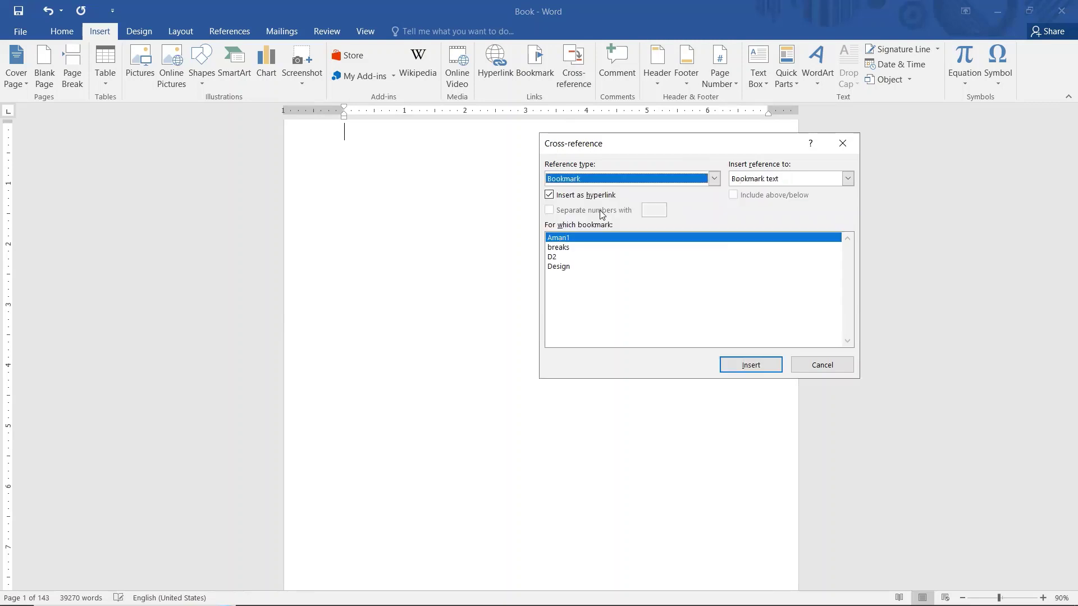
left_click(568, 249)
left_click(555, 268)
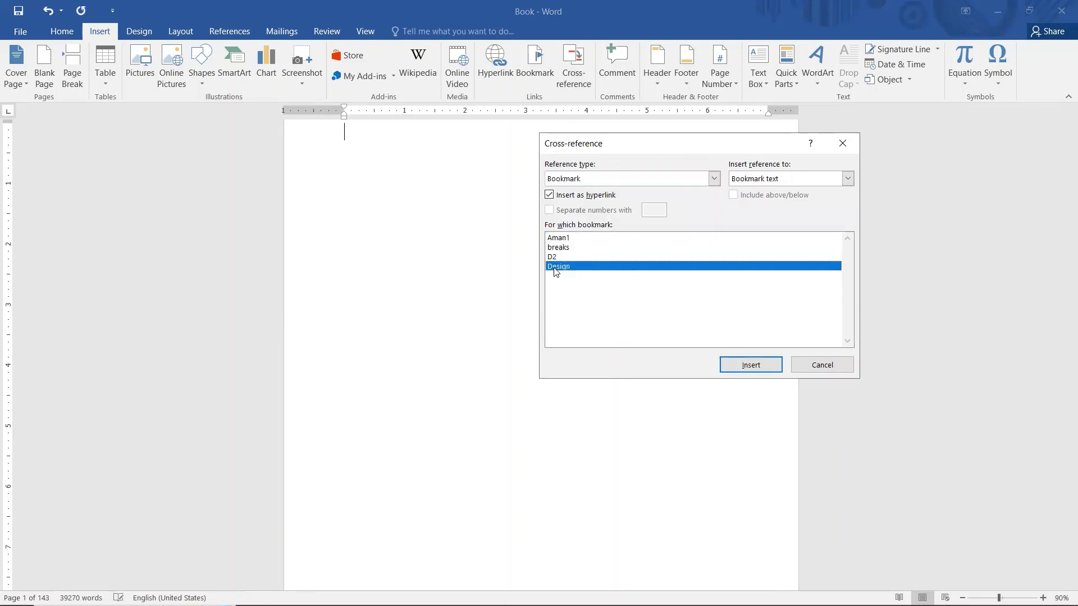
left_click(558, 250)
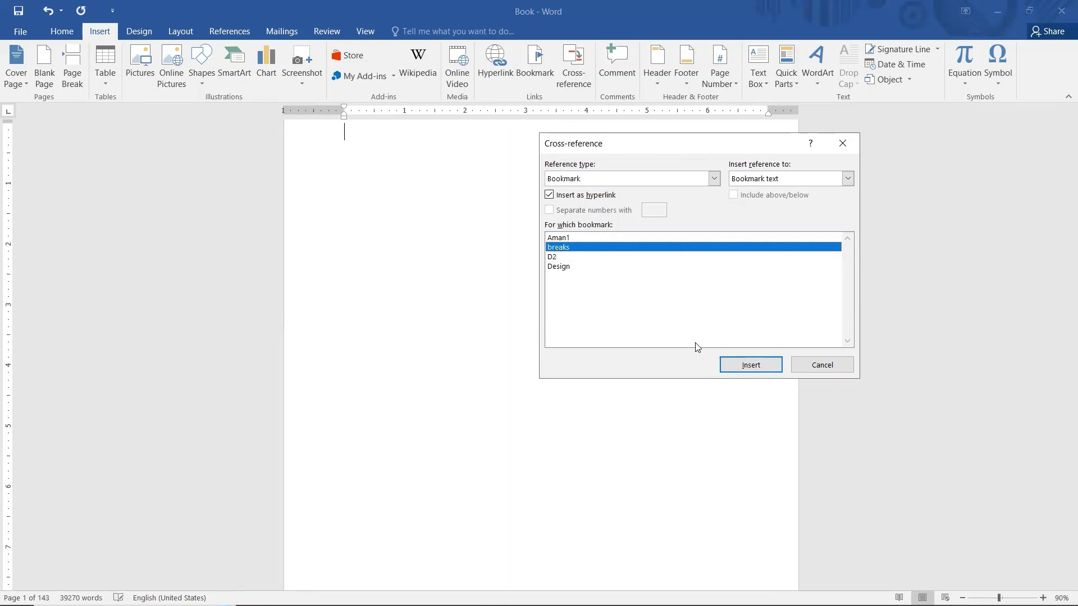
left_click(742, 364)
left_click(821, 364)
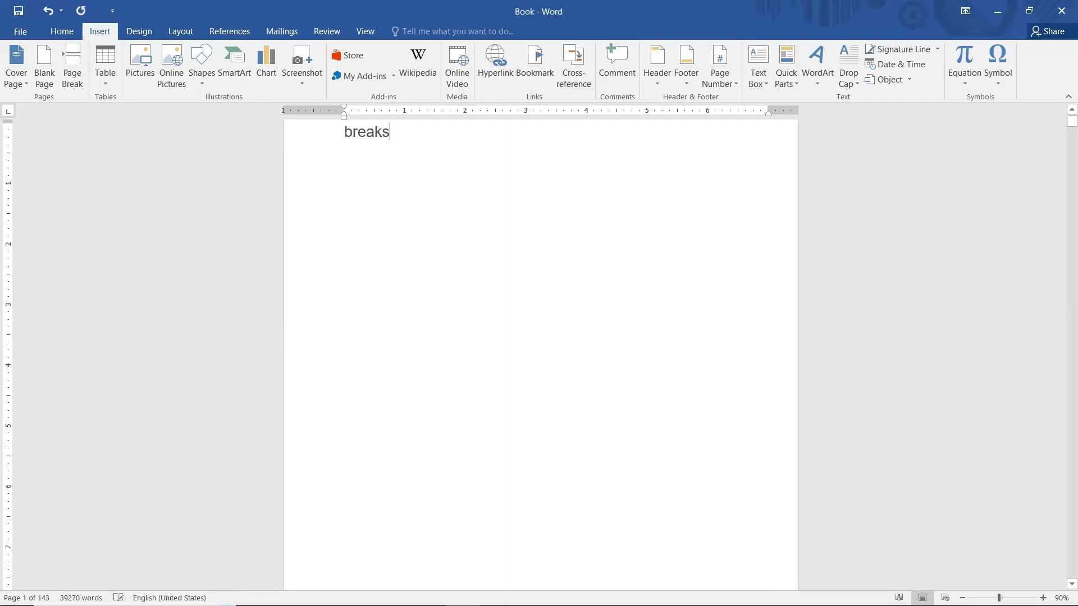
- On a new line, insert a cross-reference to the Design bookmark
key("Return")
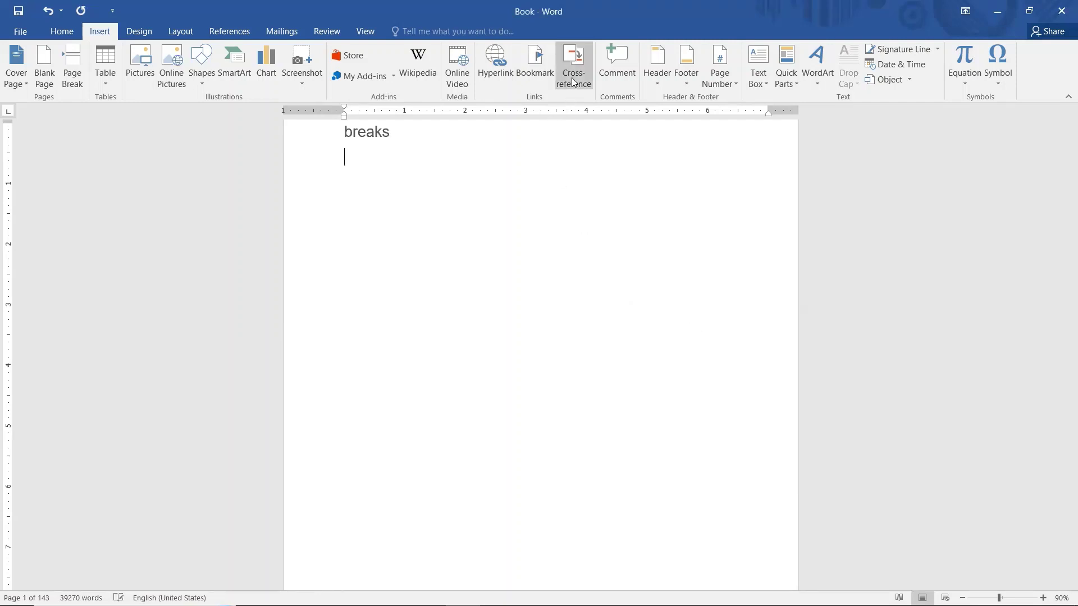
left_click(573, 66)
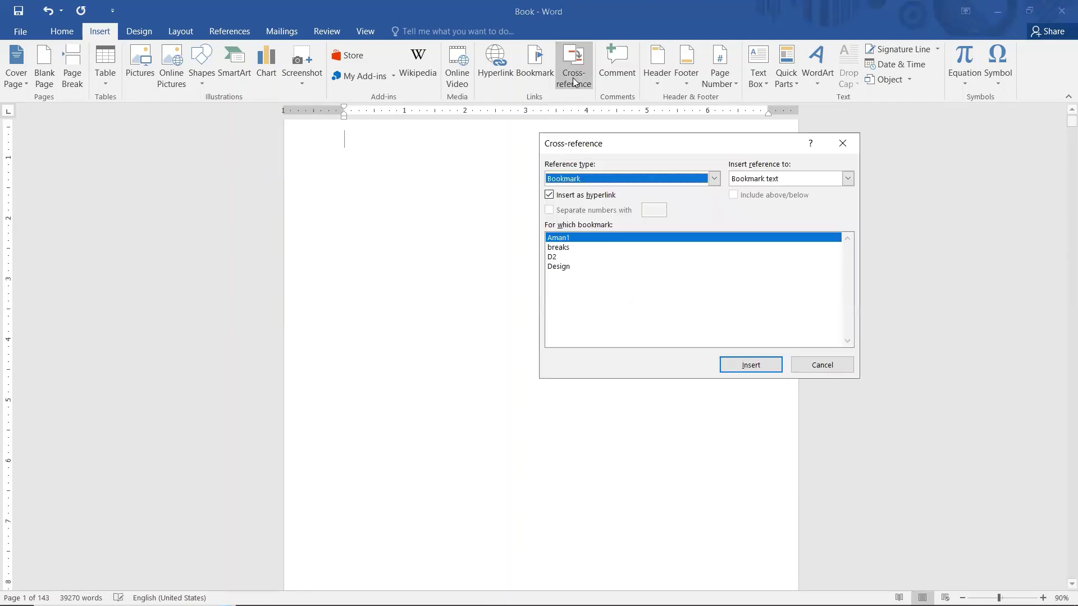
left_click(568, 268)
left_click(752, 368)
left_click(811, 366)
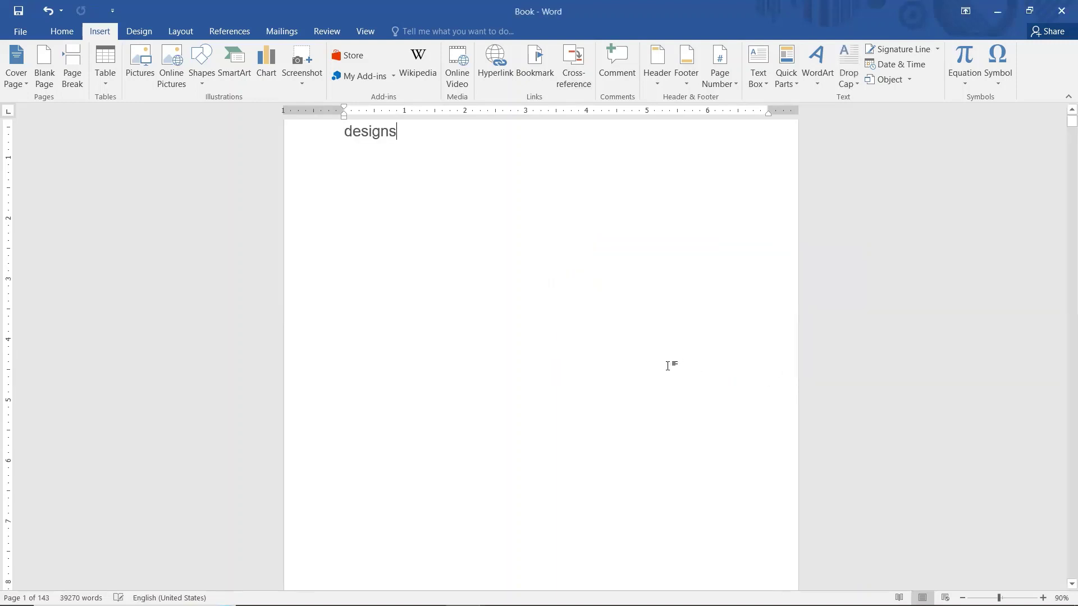
scroll(605, 360, "up", 2)
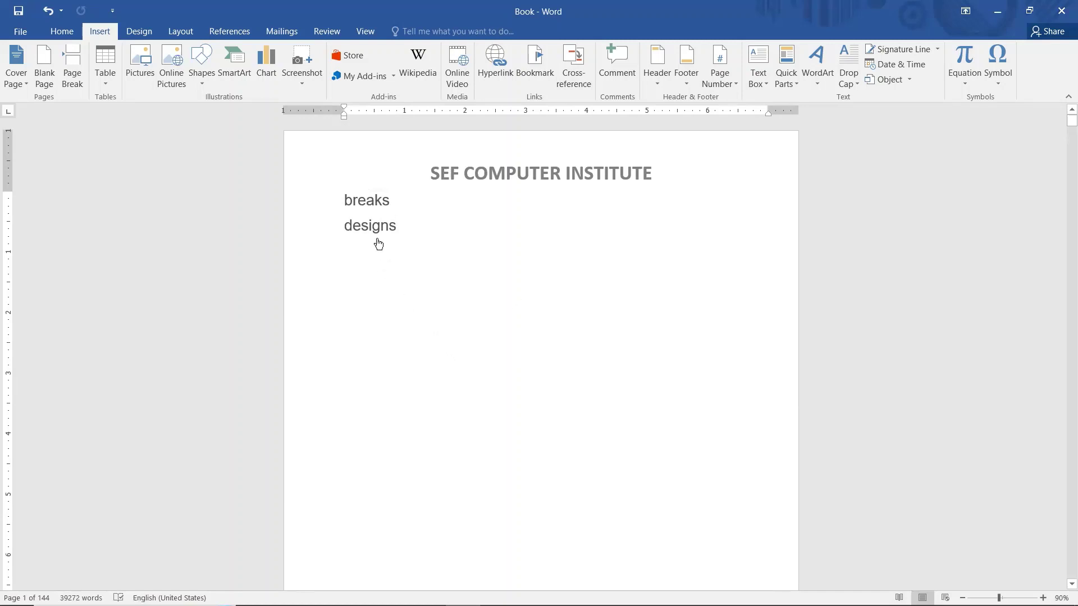
double_click(373, 206)
left_click(373, 210)
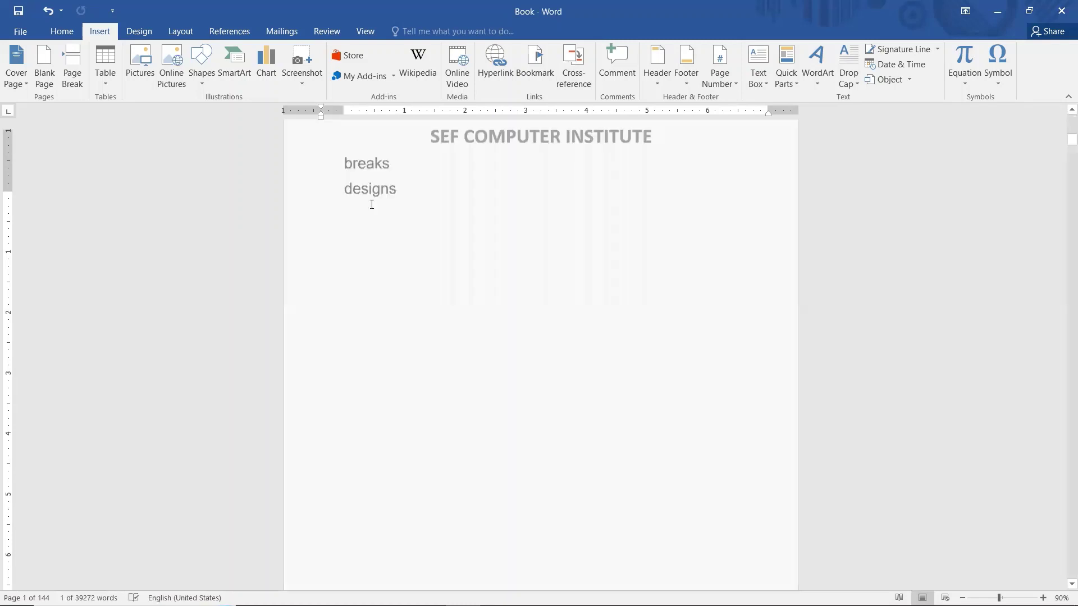
scroll(370, 208, "down", 15)
scroll(371, 208, "down", 3)
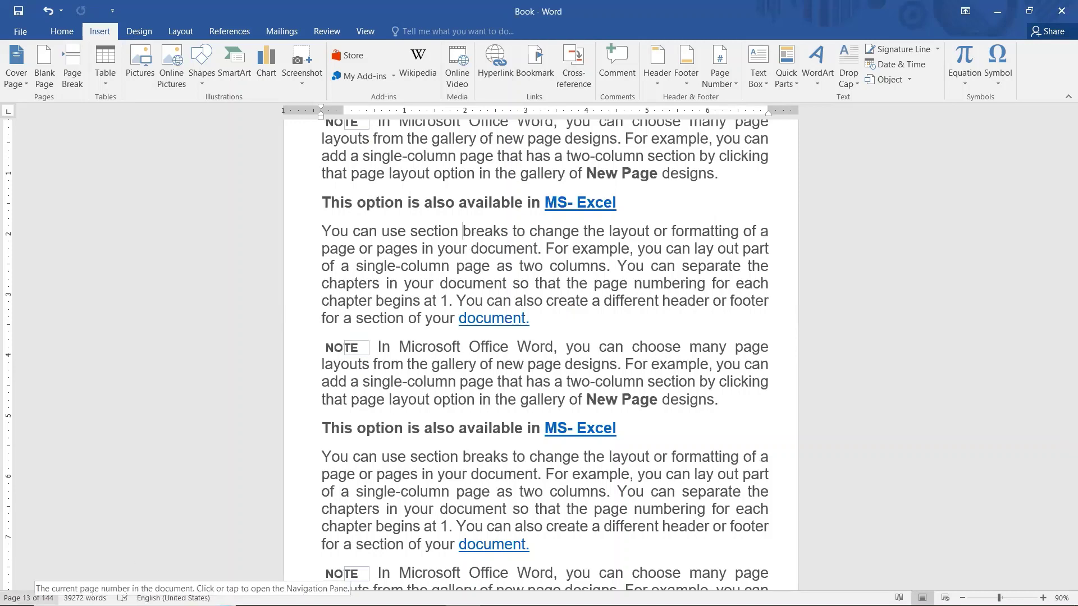
scroll(512, 416, "down", 5)
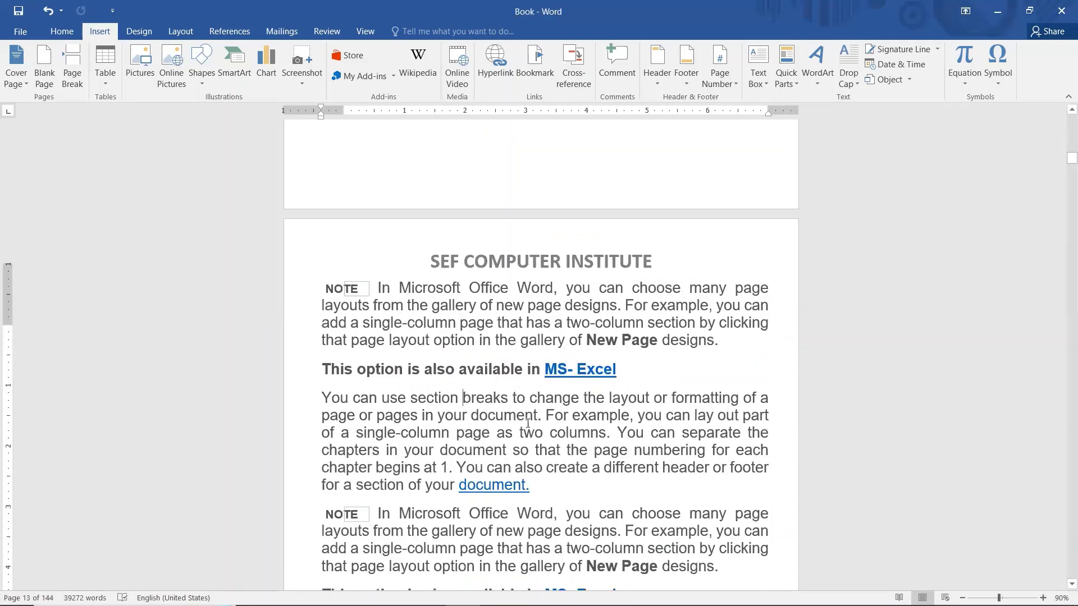
scroll(532, 424, "down", 5)
scroll(543, 439, "down", 5)
scroll(543, 439, "up", 5)
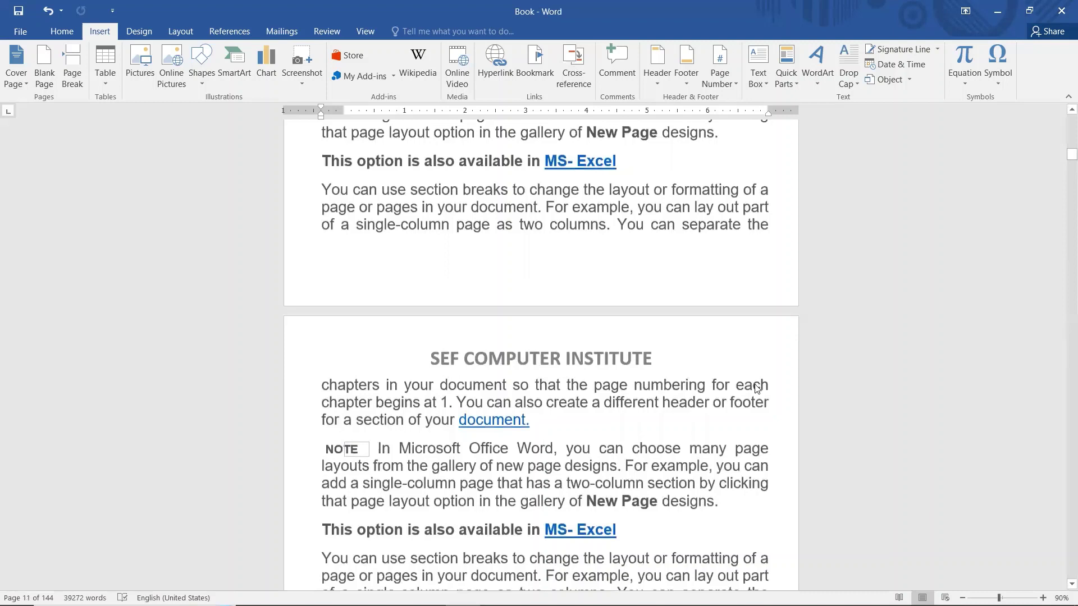
left_click_drag(1072, 154, 1072, 115)
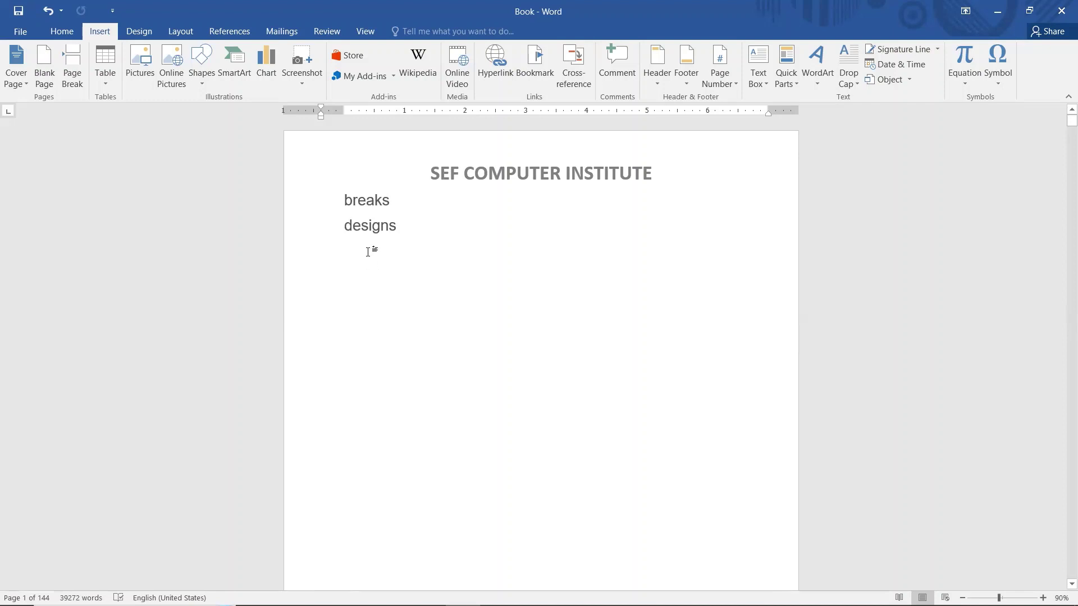
left_click(373, 232, "ctrl")
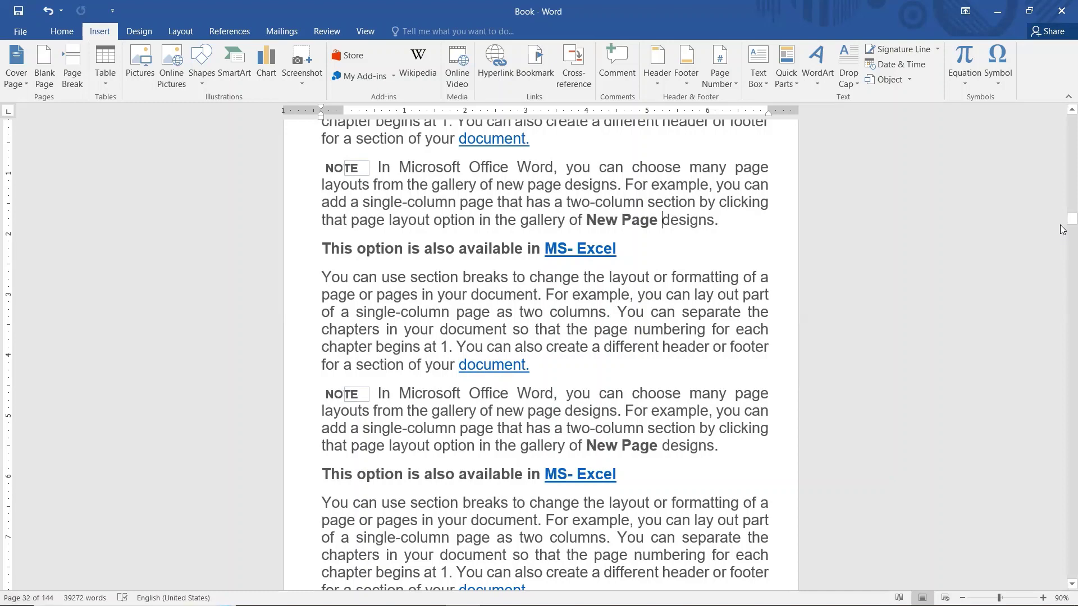
left_click_drag(1070, 220, 1070, 116)
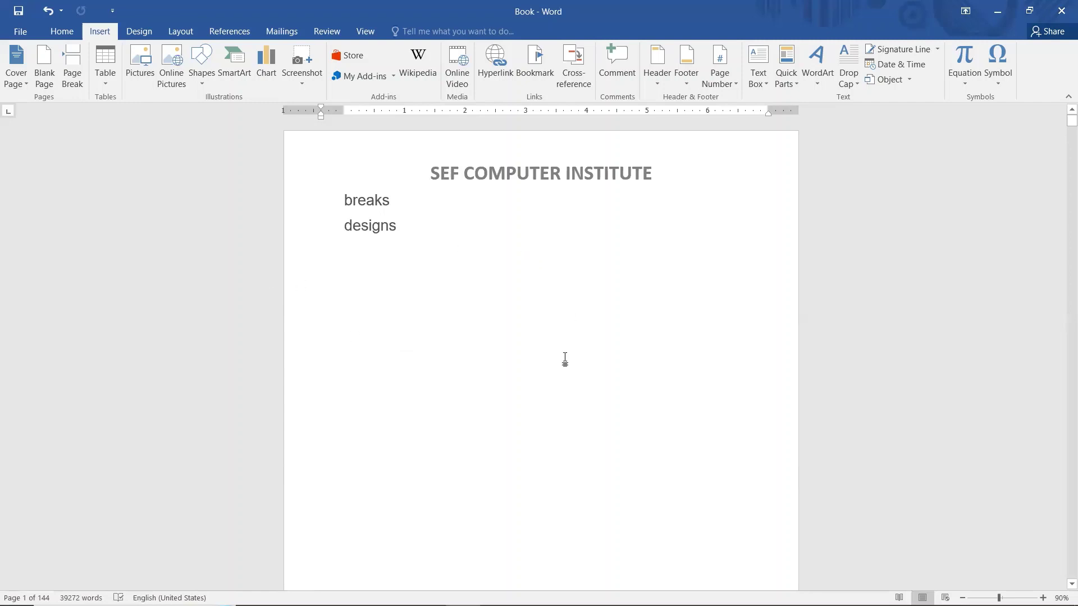
- Scroll around the 'New Page designs' passage reached through the designs link
scroll(556, 371, "down", 1)
scroll(551, 375, "up", 1)
scroll(373, 227, "down", 1)
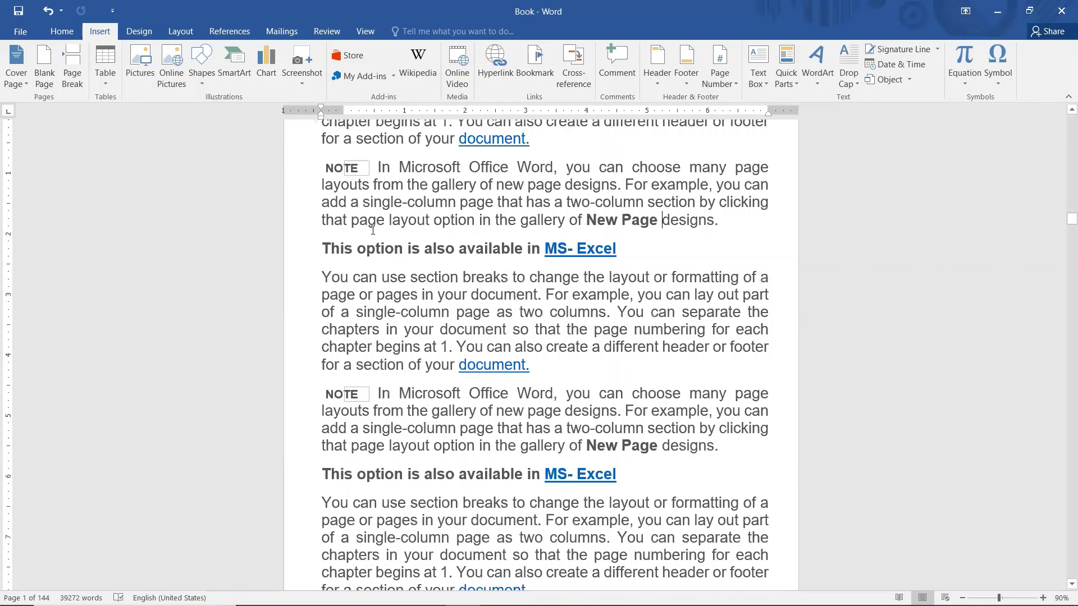